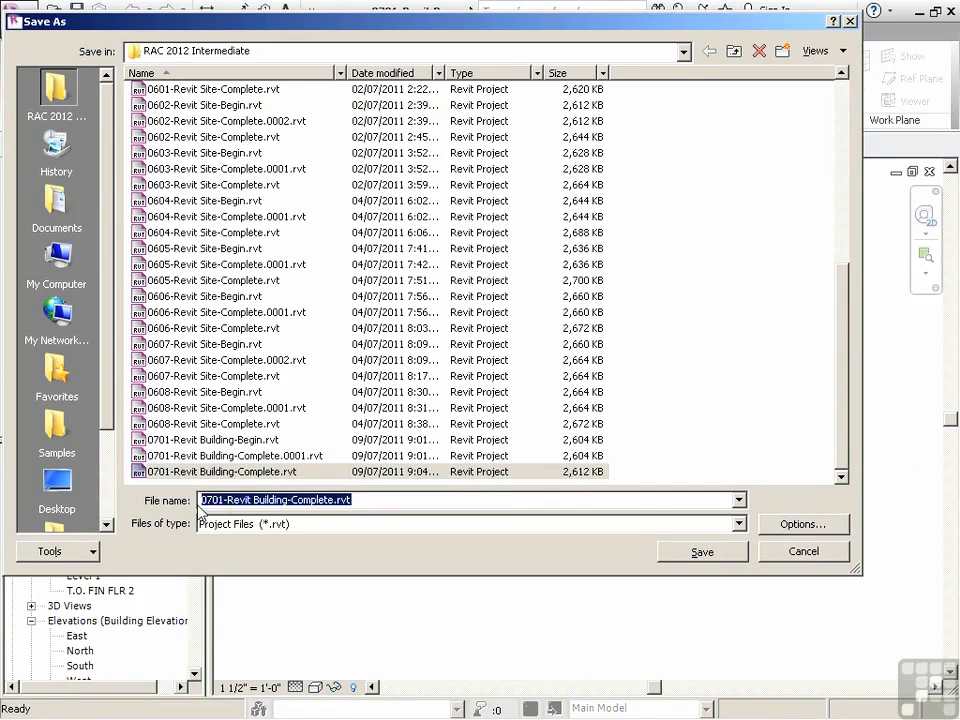
# - Save the project under the file name 0702-Revit Building-Begin
pyautogui.write('0702-Revit Building')
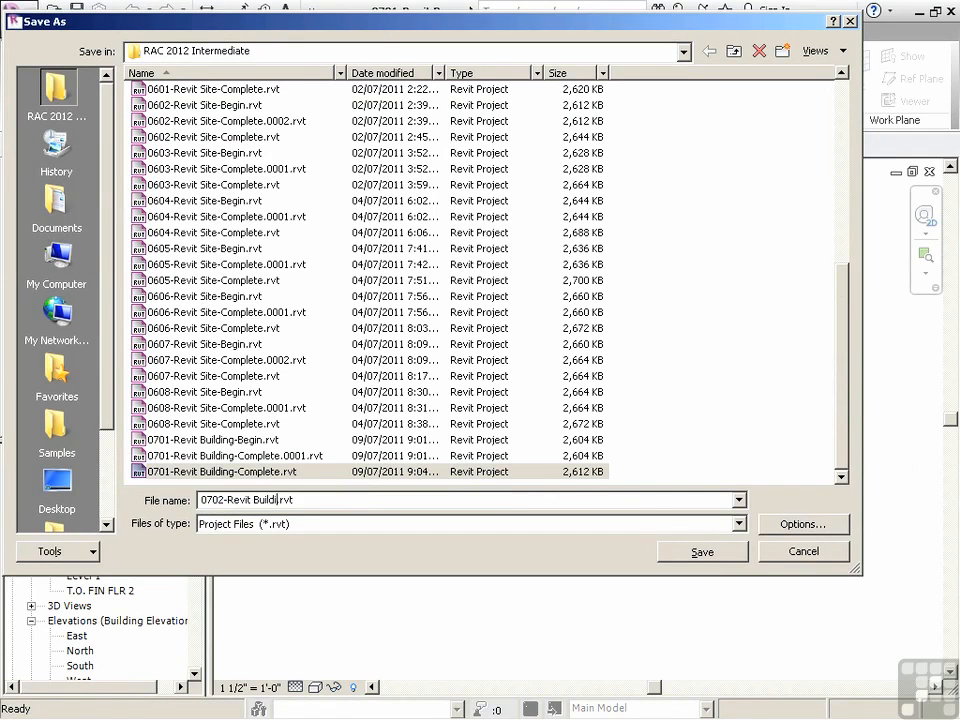
pyautogui.write('-Begin')
pyautogui.click(700, 552)
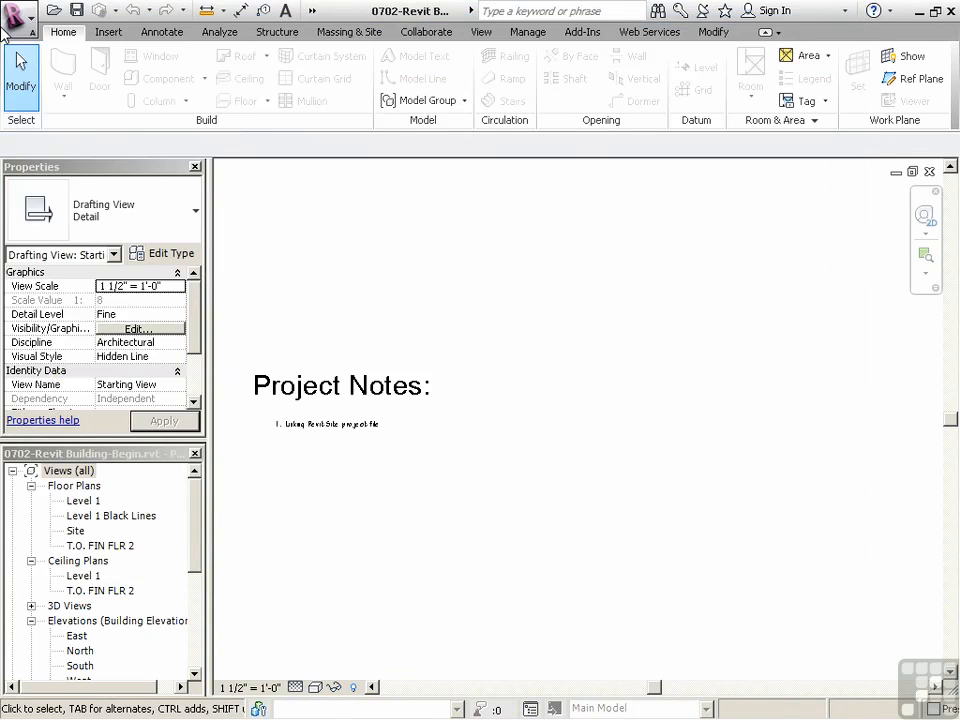
# - Save another copy of the project as 0702-Revit Building-Complete.rvt
pyautogui.click(12, 22)
pyautogui.moveTo(76, 232)
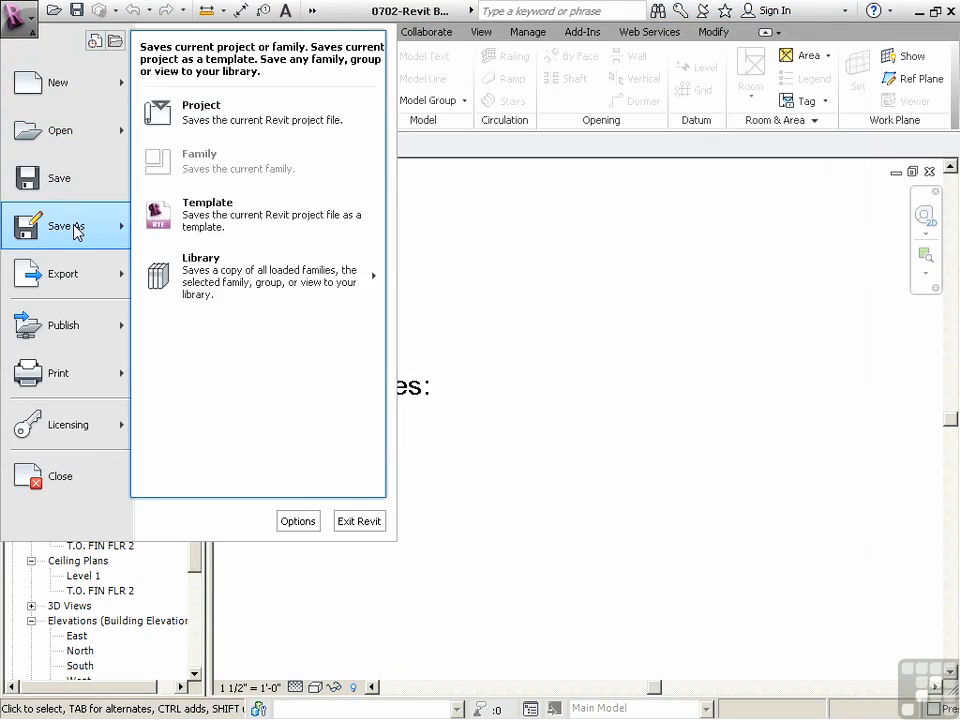
pyautogui.click(222, 114)
pyautogui.click(307, 499)
pyautogui.press('BackSpace')
pyautogui.press('BackSpace')
pyautogui.press('BackSpace')
pyautogui.press('BackSpace')
pyautogui.write('Complete.rvt')
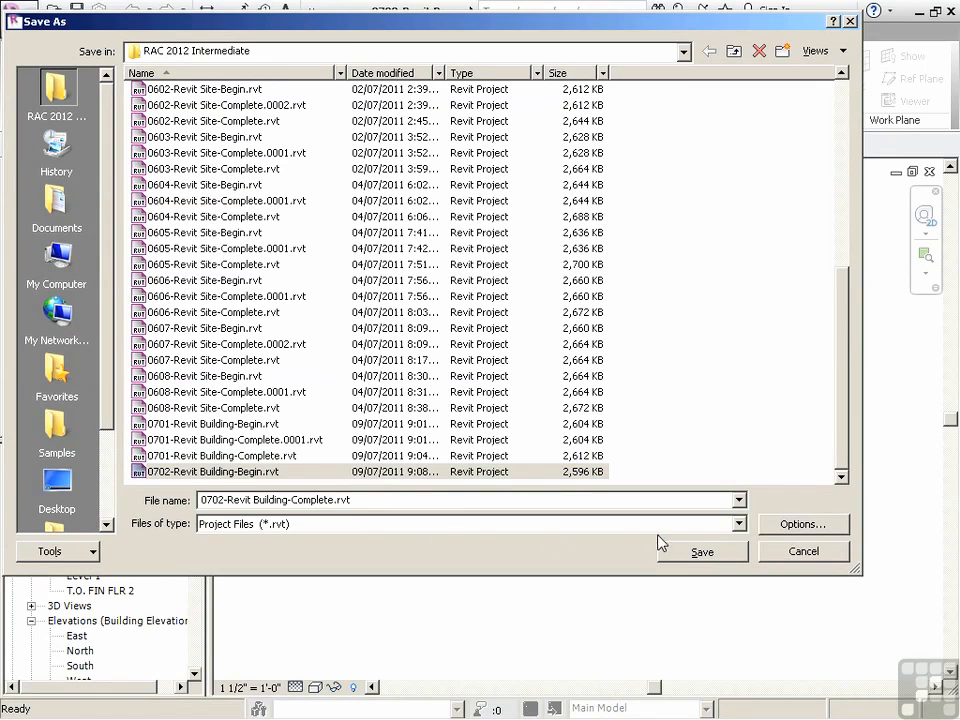
pyautogui.click(697, 552)
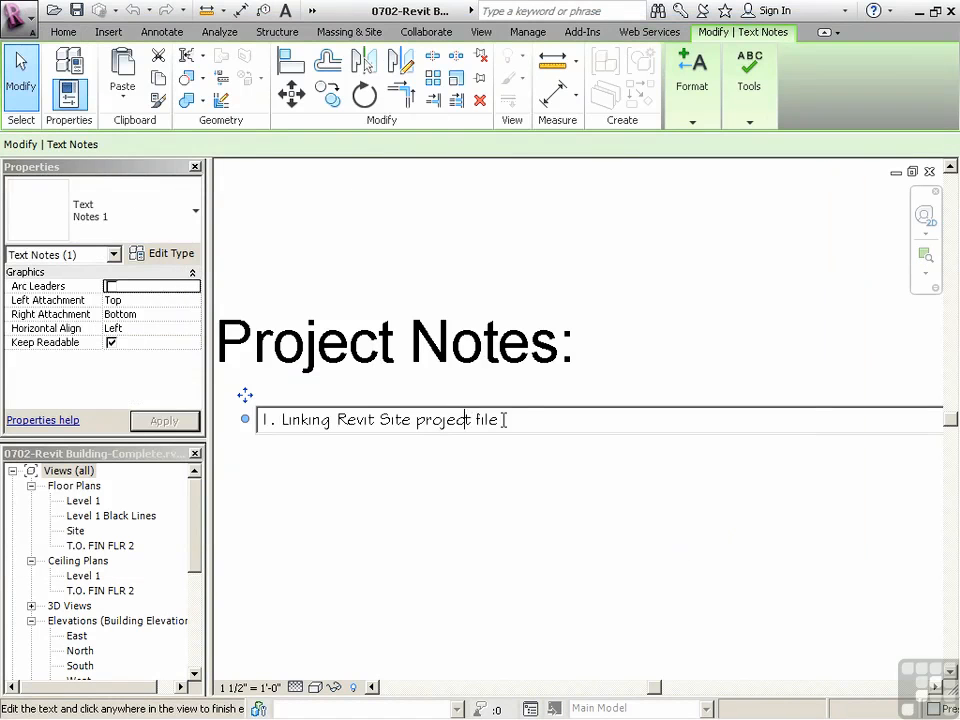
# - Add "Linked Revit Levels" as the second numbered item in the project notes text
pyautogui.press('Return')
pyautogui.write('Linked Revit Levels')
pyautogui.click(534, 542)
pyautogui.press('Escape')
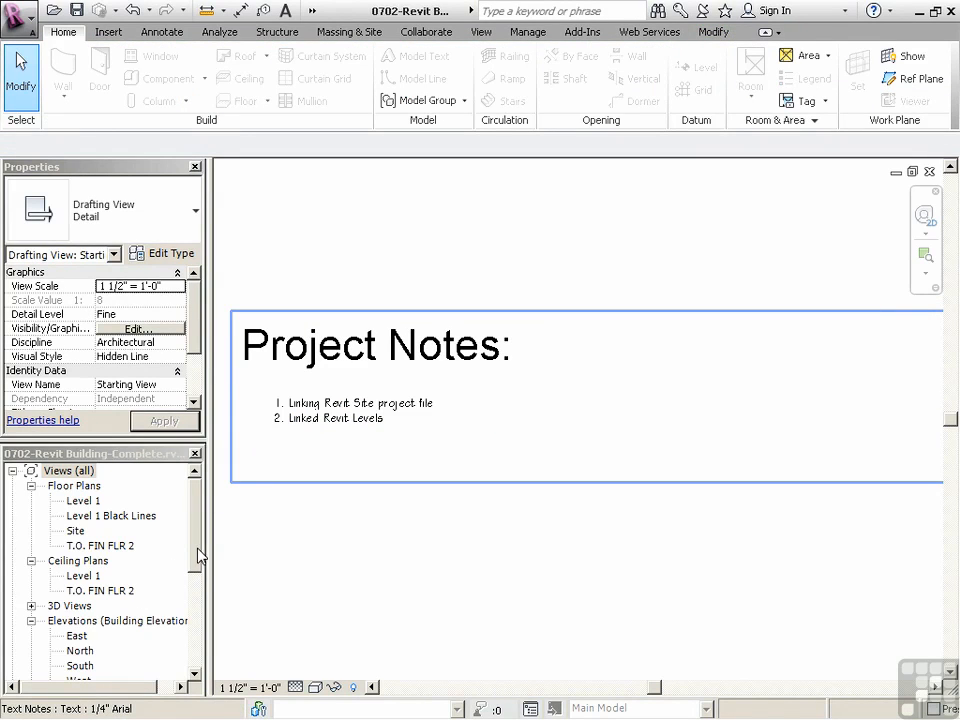
# - Open the South building elevation view with all its levels in sight
pyautogui.moveTo(199, 561); pyautogui.dragTo(197, 589)
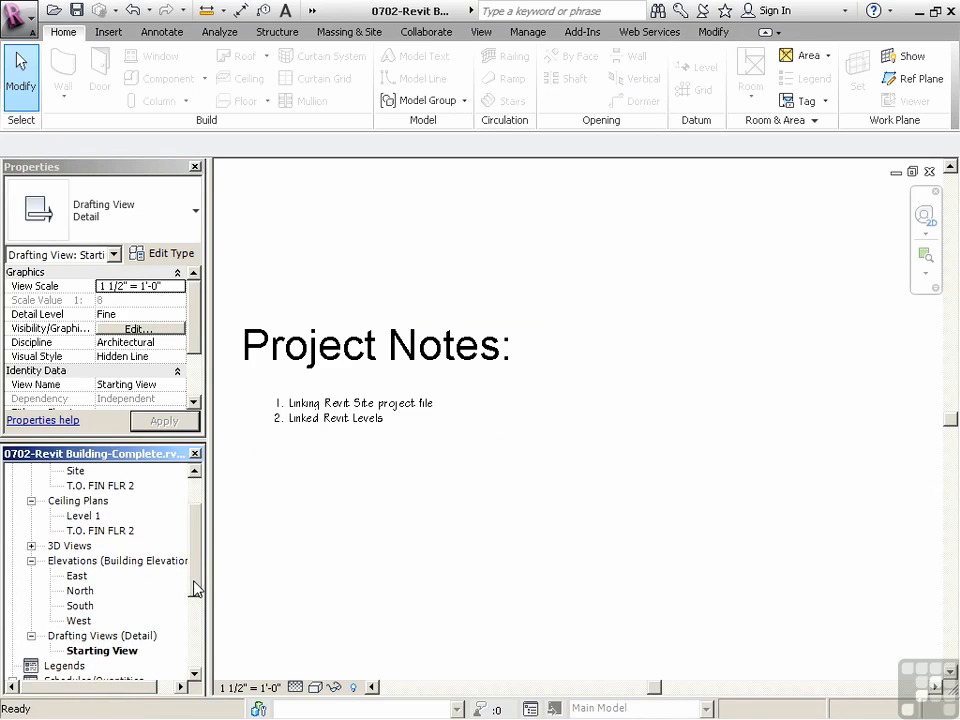
pyautogui.doubleClick(78, 606)
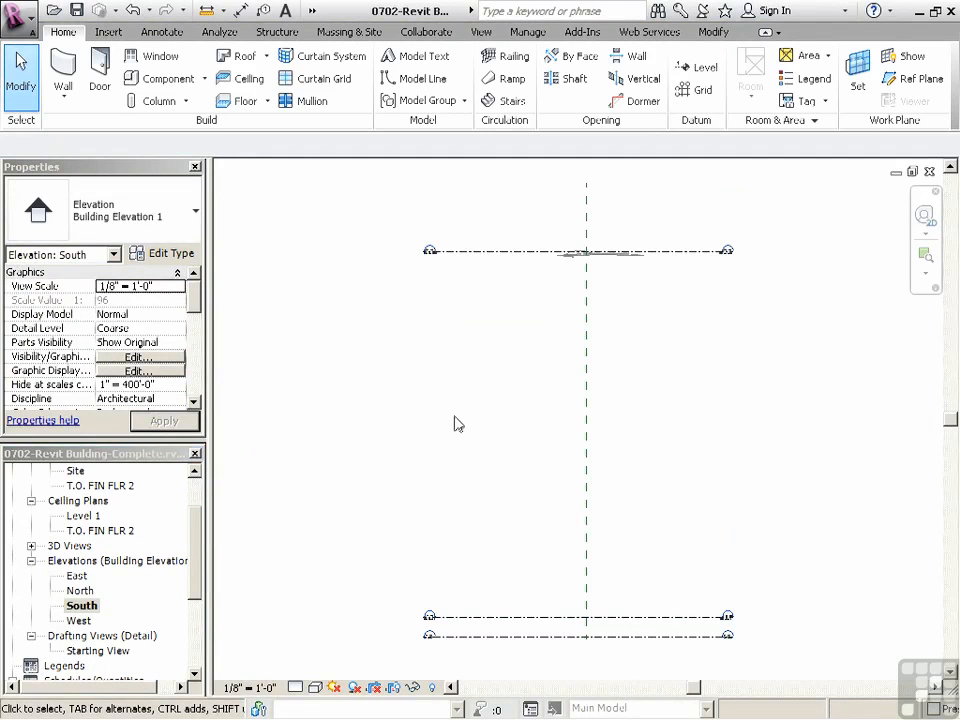
pyautogui.scroll(-1, 455, 424)
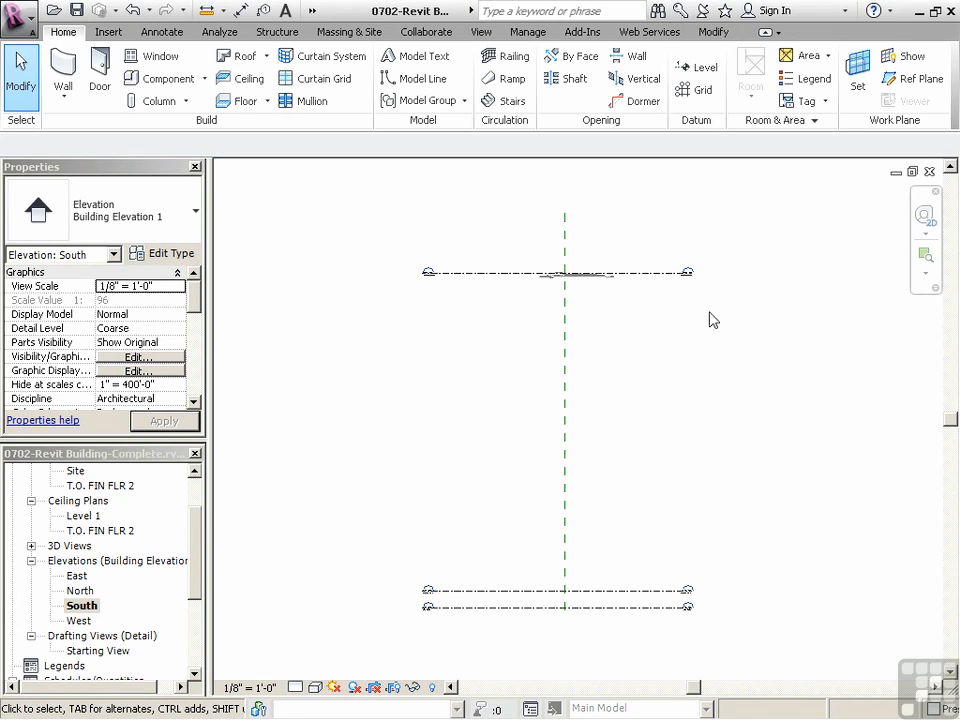
# - Examine the level heads of the linked site model and the building project at the T.O. FDN WALL and Sea Level lines
pyautogui.click(617, 277)
pyautogui.press('Escape')
pyautogui.scroll(5, 700, 280)
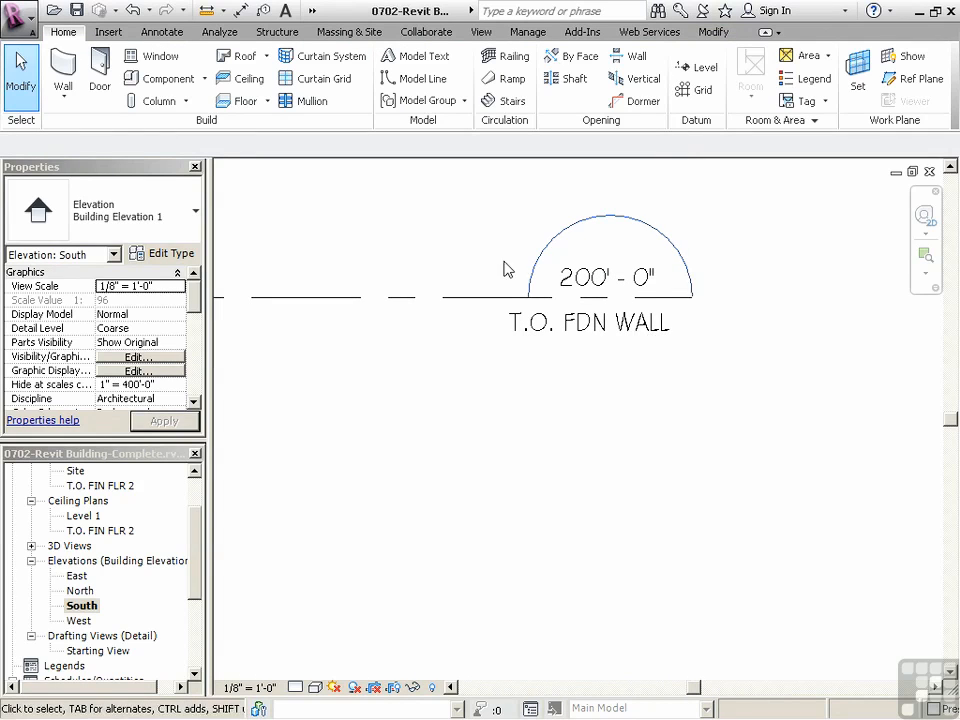
pyautogui.scroll(-5, 731, 390)
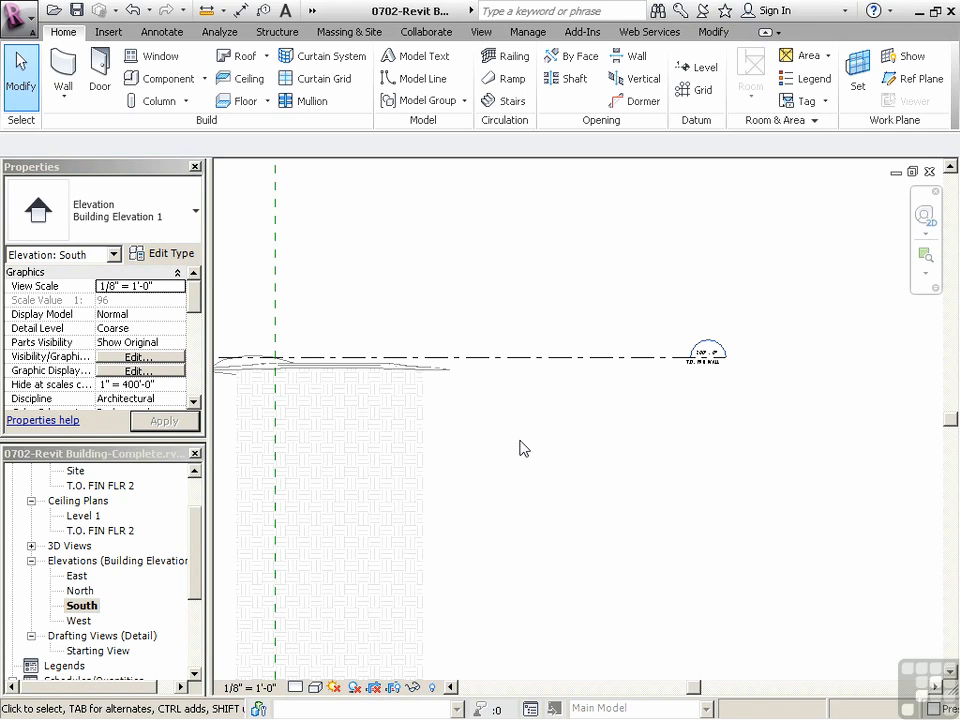
pyautogui.scroll(-4, 519, 347)
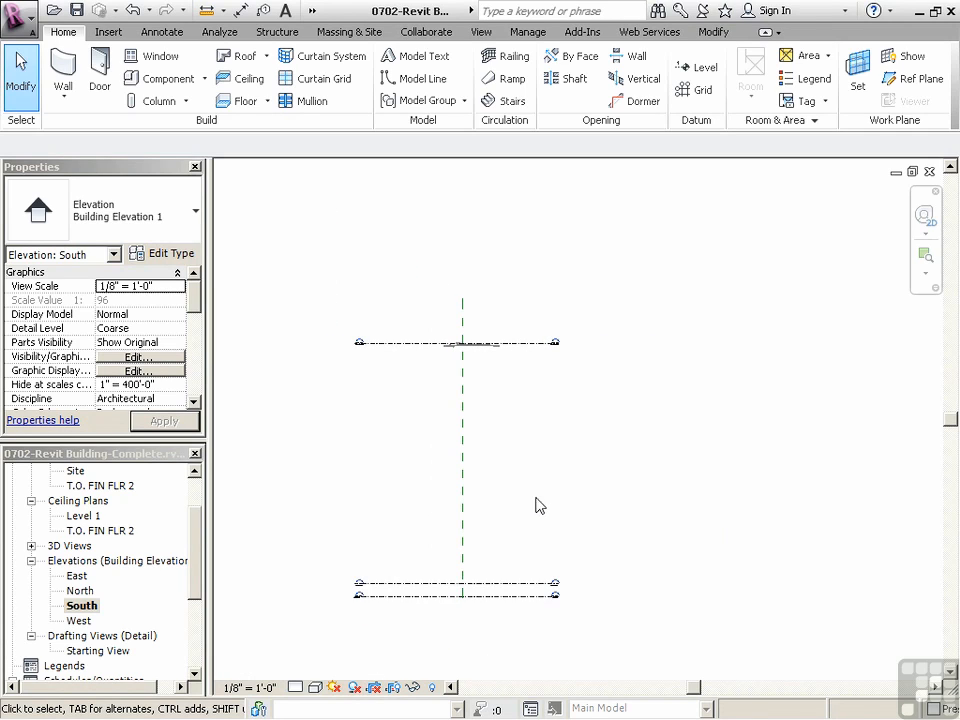
pyautogui.scroll(5, 560, 612)
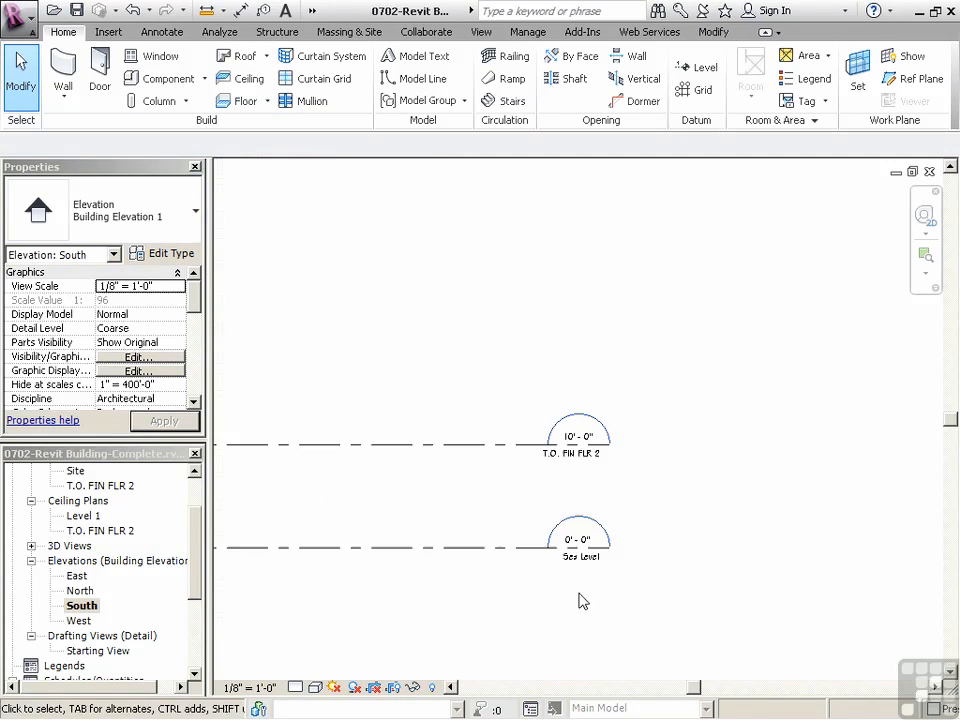
pyautogui.scroll(1, 587, 584)
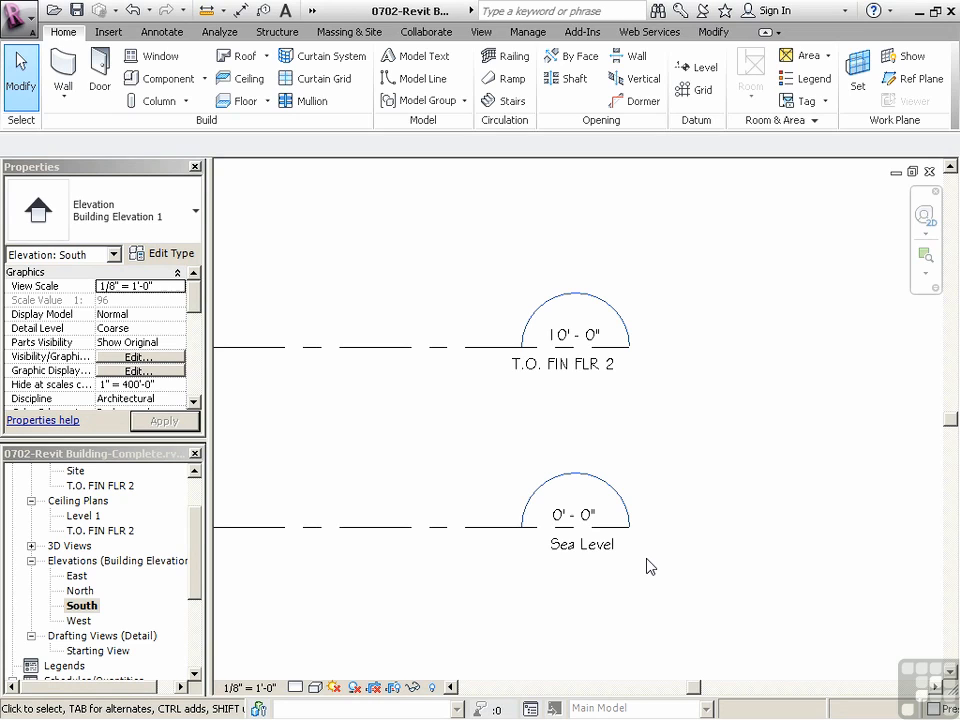
pyautogui.scroll(-10, 605, 590)
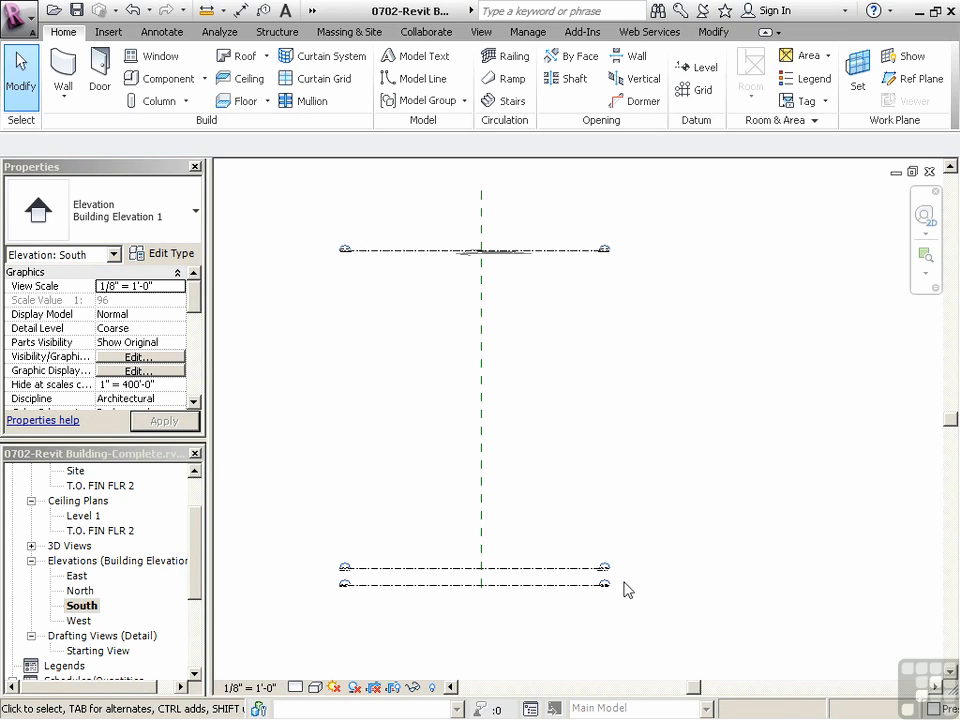
pyautogui.scroll(5, 619, 604)
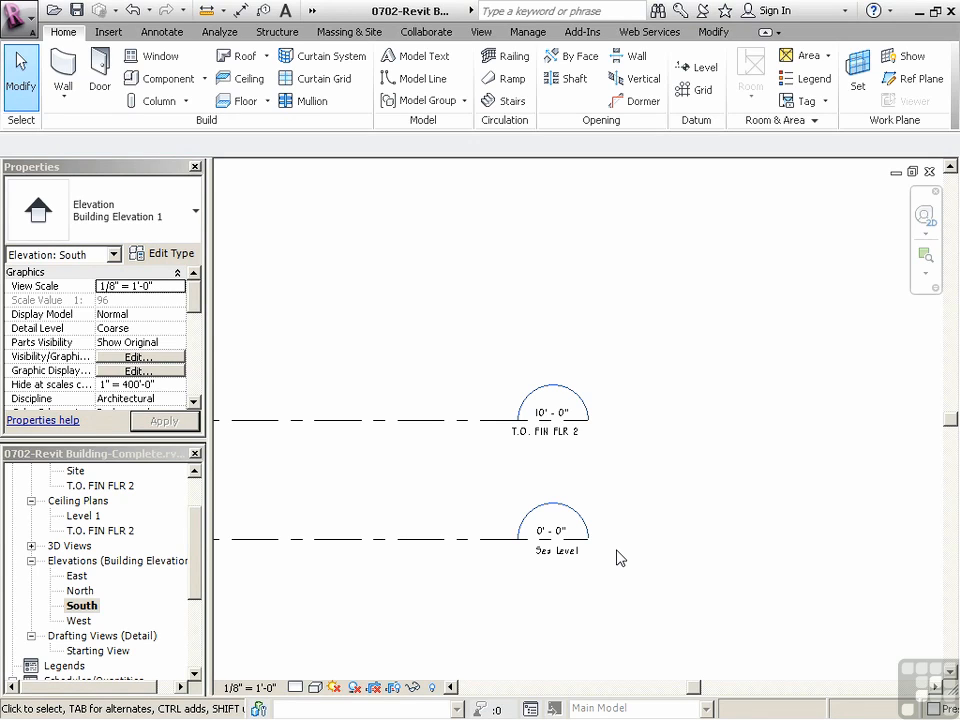
pyautogui.scroll(-6, 625, 567)
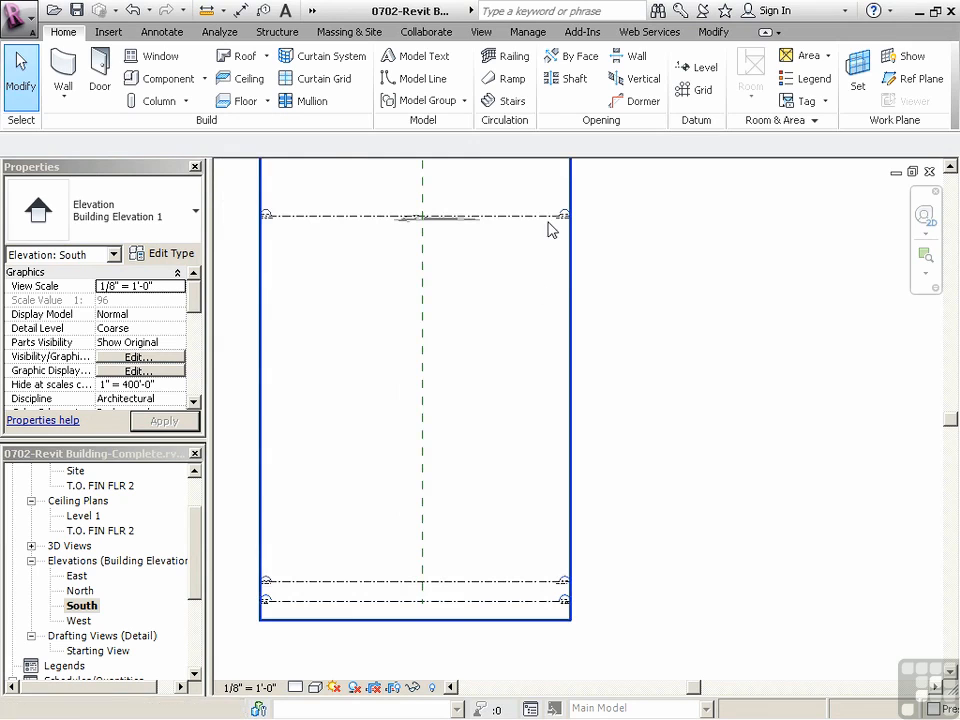
# - Move the linked site model straight down so its T.O. FDN WALL level lines up with the building's Level 1
pyautogui.click(549, 279)
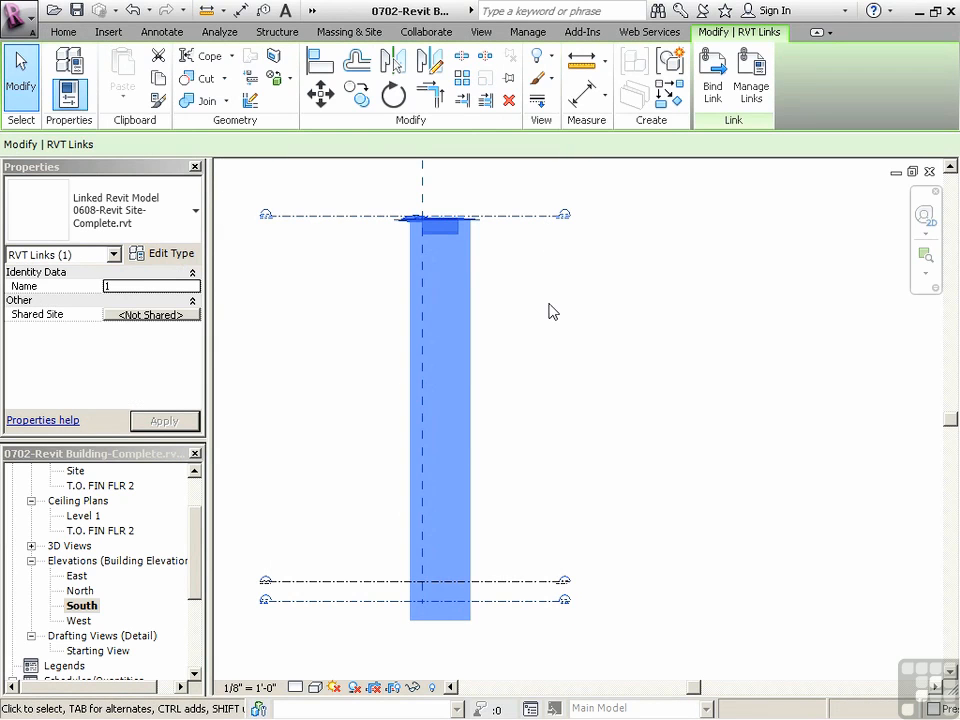
pyautogui.click(321, 94)
pyautogui.click(529, 216)
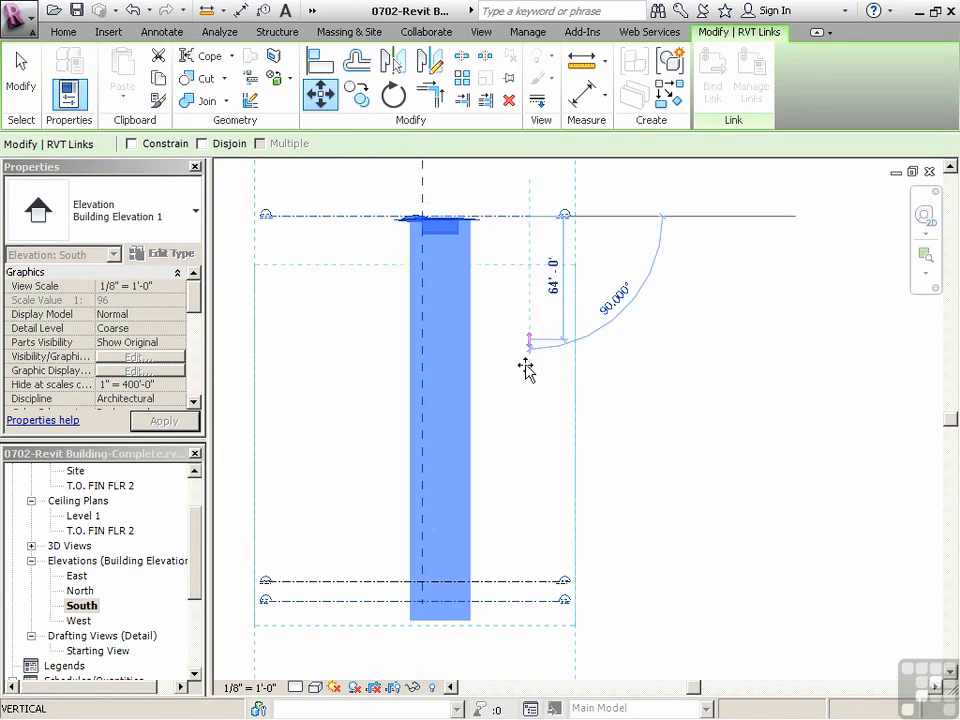
pyautogui.click(531, 603)
pyautogui.click(573, 644)
# - Extend the right end of Level 1, together with its aligned upper level, beyond the linked T.O. FDN WALL level head
pyautogui.scroll(5, 573, 644)
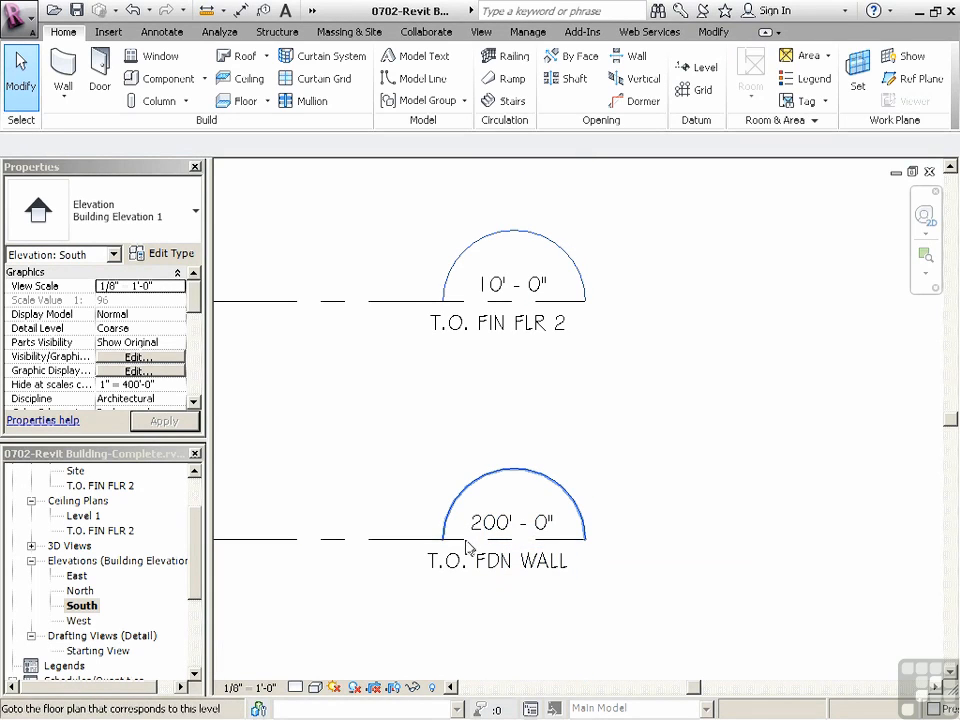
pyautogui.click(399, 541)
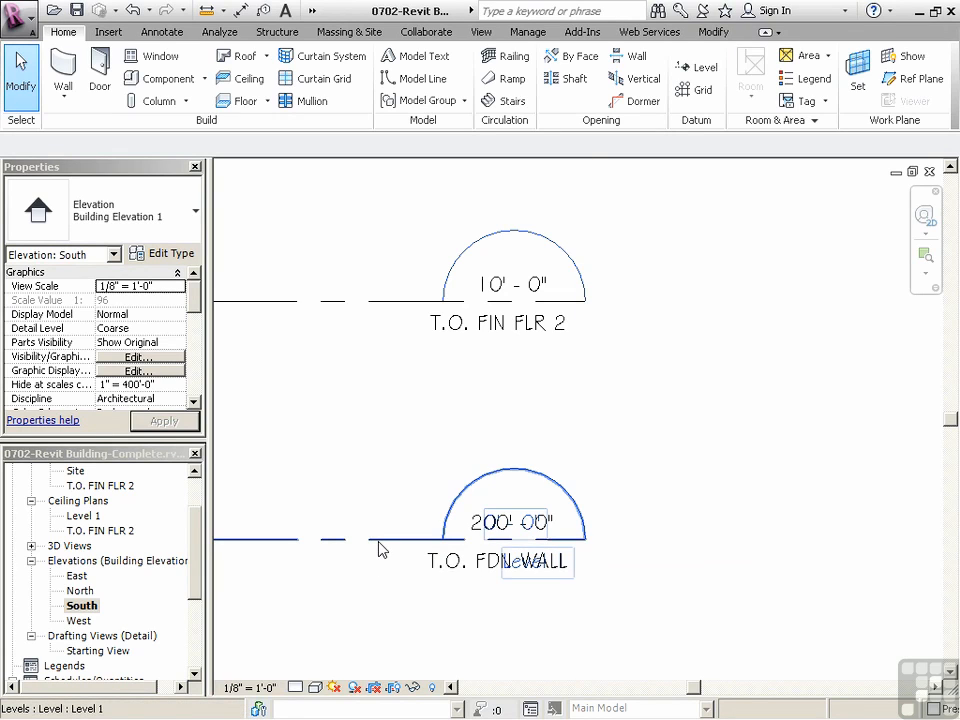
pyautogui.click(381, 547)
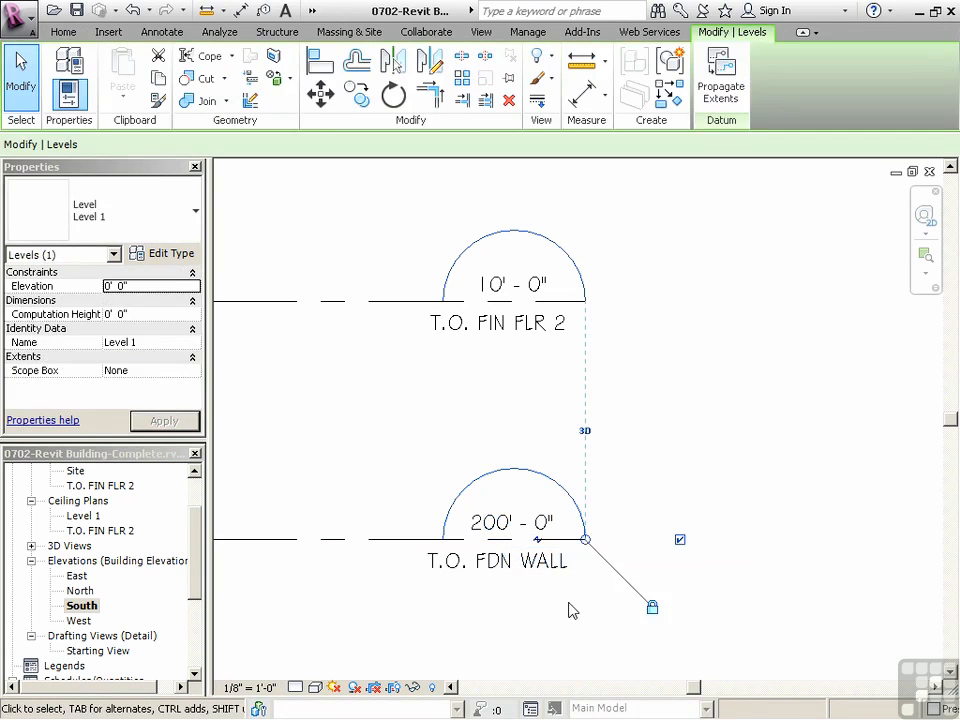
pyautogui.moveTo(585, 540); pyautogui.dragTo(790, 540)
pyautogui.click(724, 624)
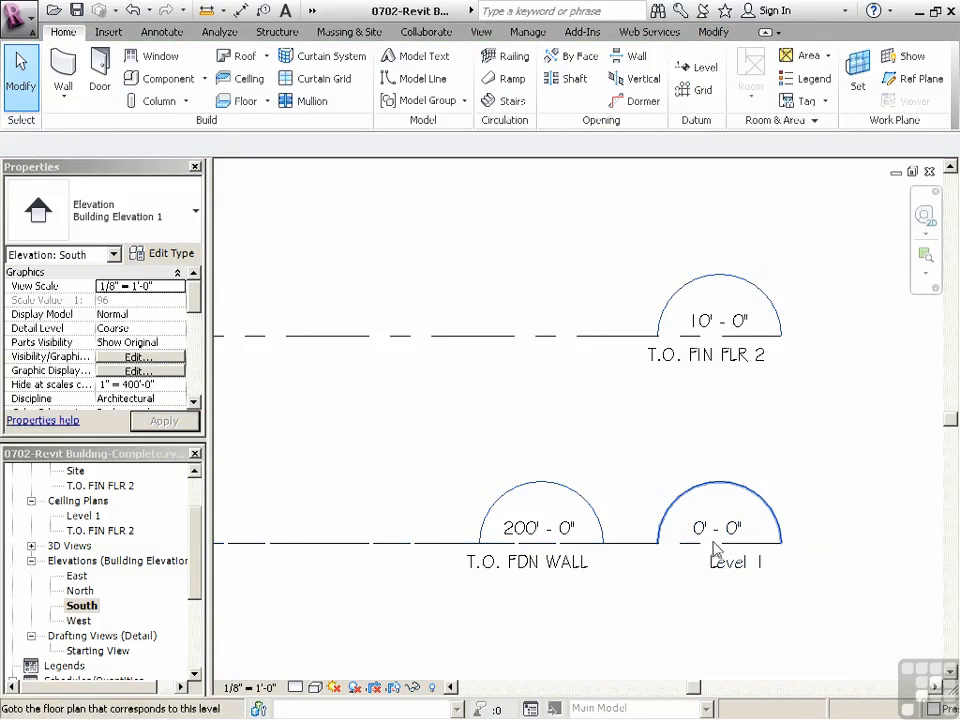
# - Rename Level 1 to T.O. FDN WALL and rename the corresponding views as well
pyautogui.scroll(2, 720, 585)
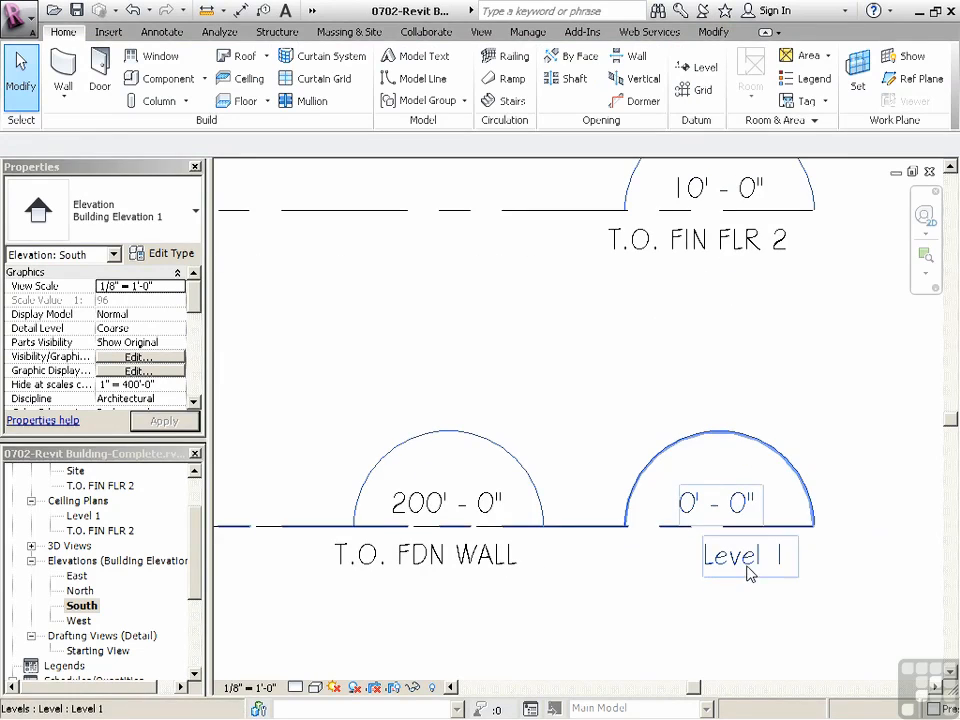
pyautogui.doubleClick(748, 558)
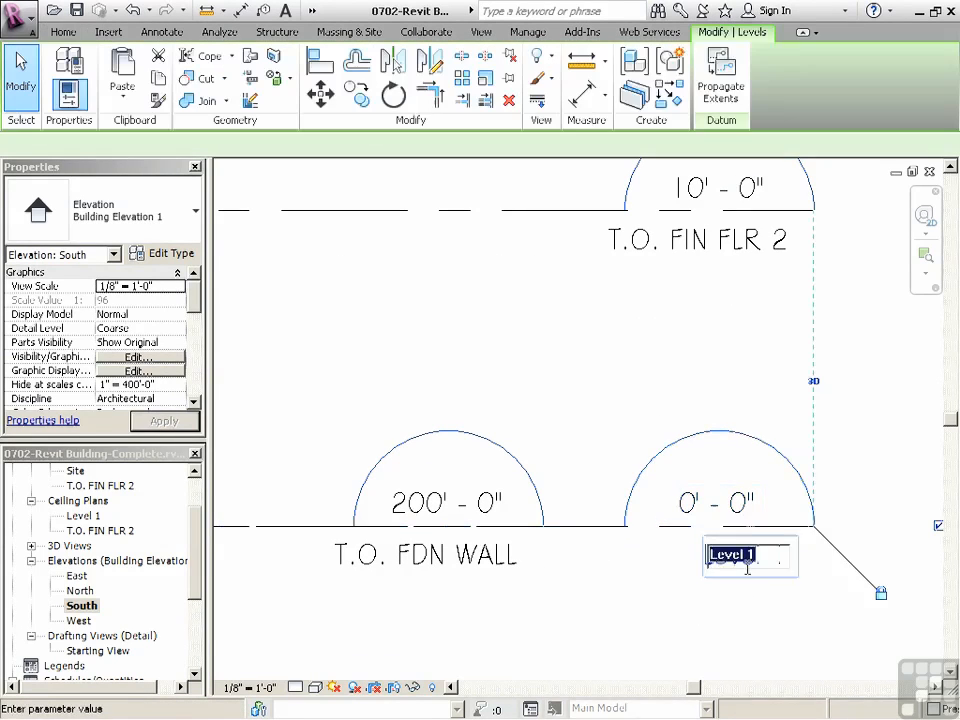
pyautogui.write('t')
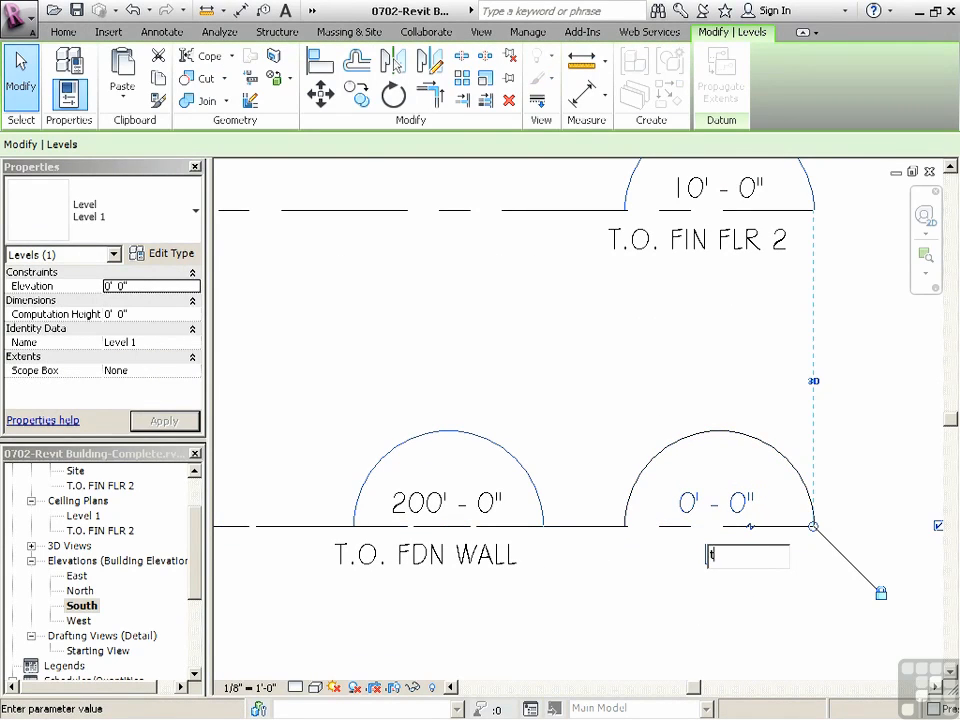
pyautogui.press('capslock')
pyautogui.write('T.O.')
pyautogui.write(' FDN WALL')
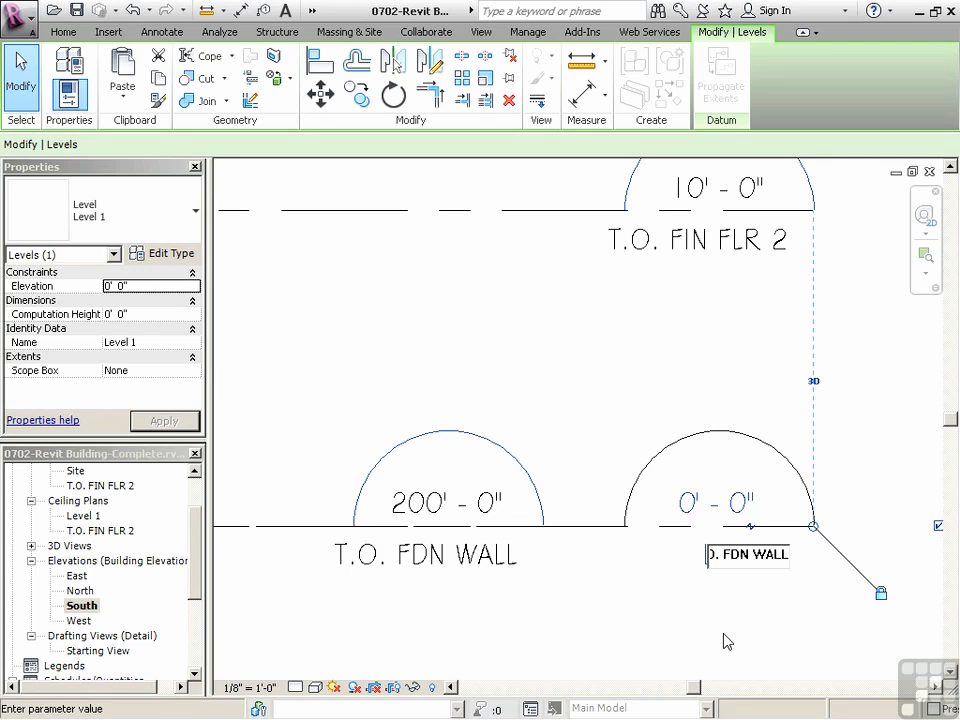
pyautogui.press('Return')
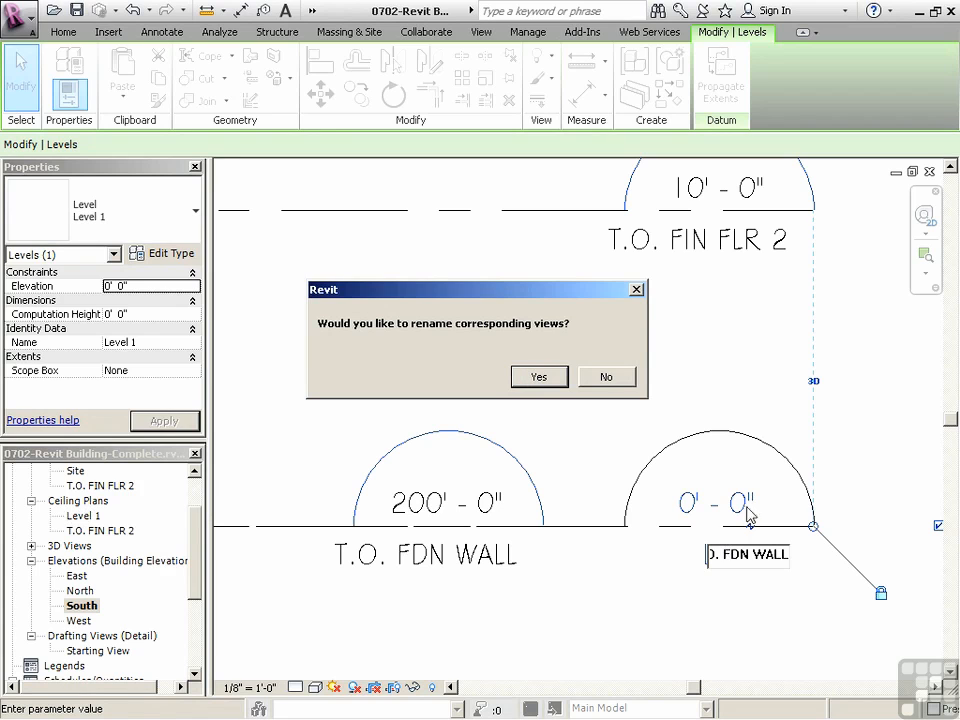
pyautogui.click(539, 377)
pyautogui.click(660, 600)
# - Examine how the building levels line up with the linked site model's levels across the South elevation
pyautogui.scroll(-3, 697, 578)
pyautogui.scroll(-1, 697, 578)
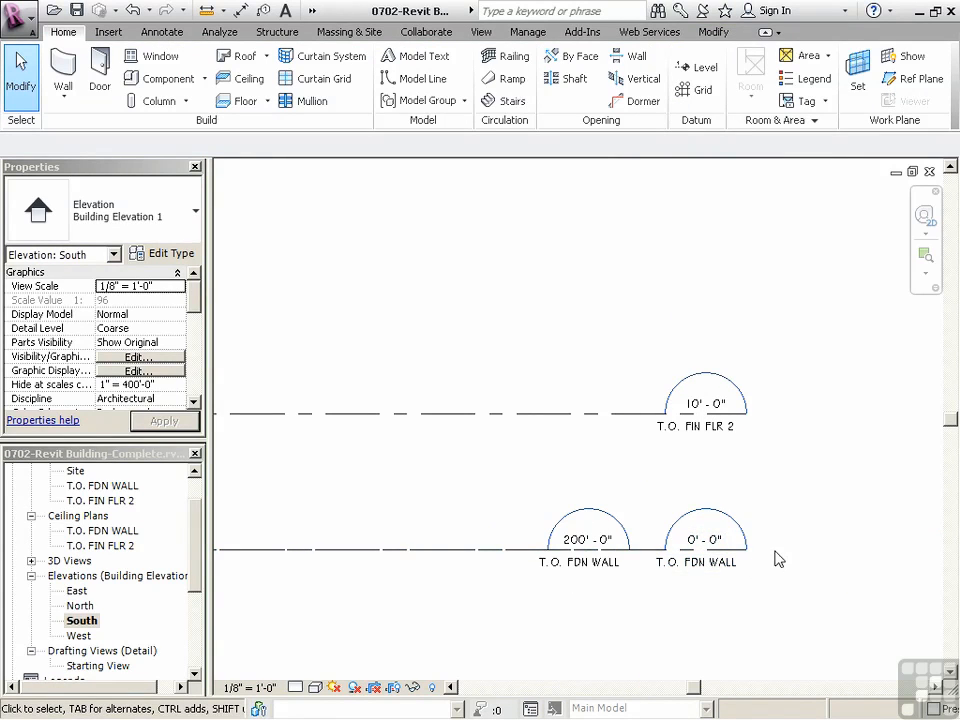
pyautogui.scroll(-2, 510, 444)
pyautogui.scroll(-3, 540, 399)
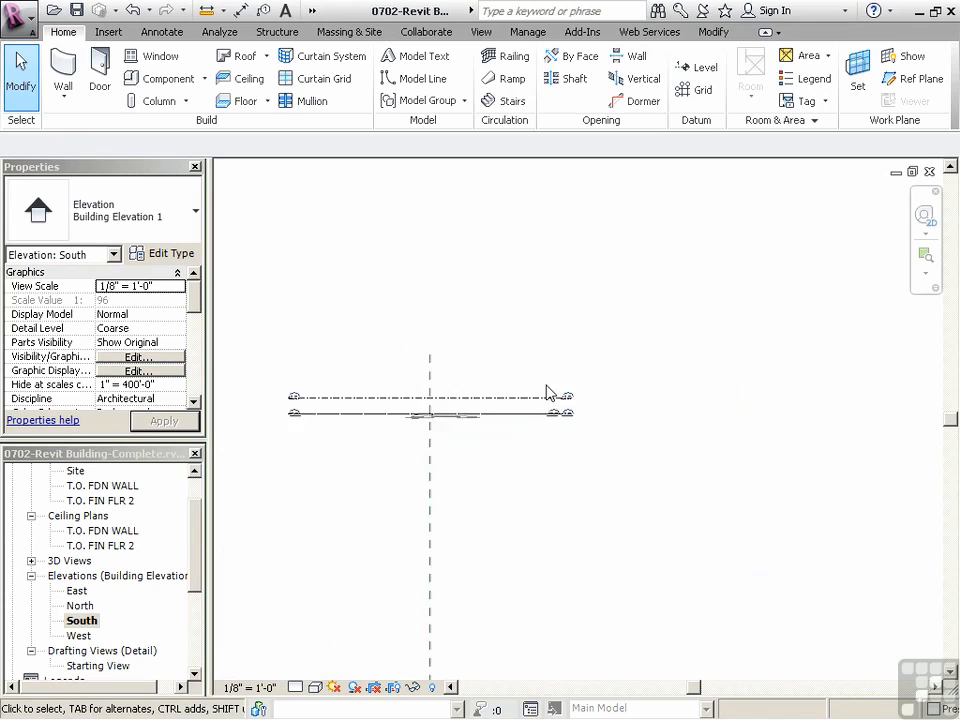
pyautogui.moveTo(576, 594); pyautogui.dragTo(577, 391, button='middle')
pyautogui.scroll(1, 478, 462)
pyautogui.moveTo(482, 501); pyautogui.dragTo(543, 563, button='middle')
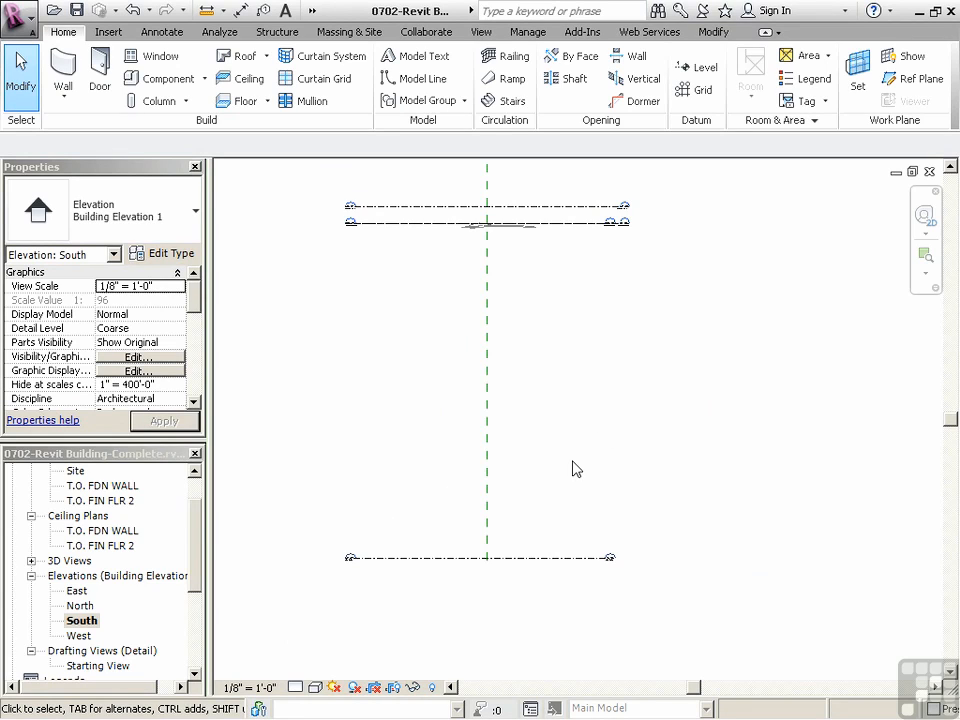
pyautogui.moveTo(654, 490); pyautogui.dragTo(667, 548, button='middle')
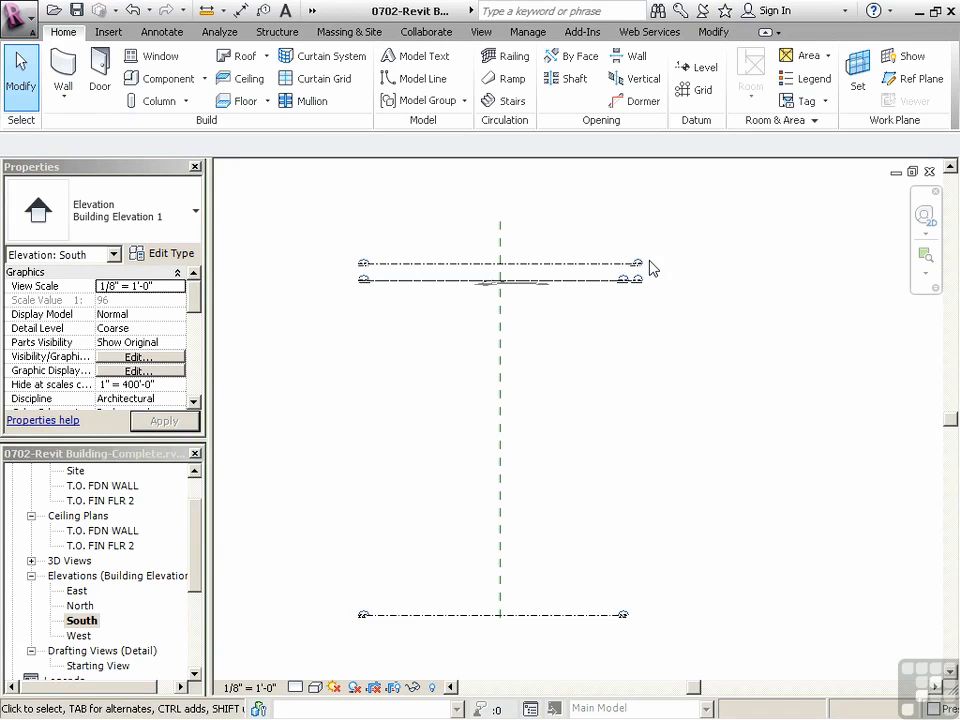
pyautogui.scroll(4, 634, 246)
pyautogui.scroll(3, 576, 246)
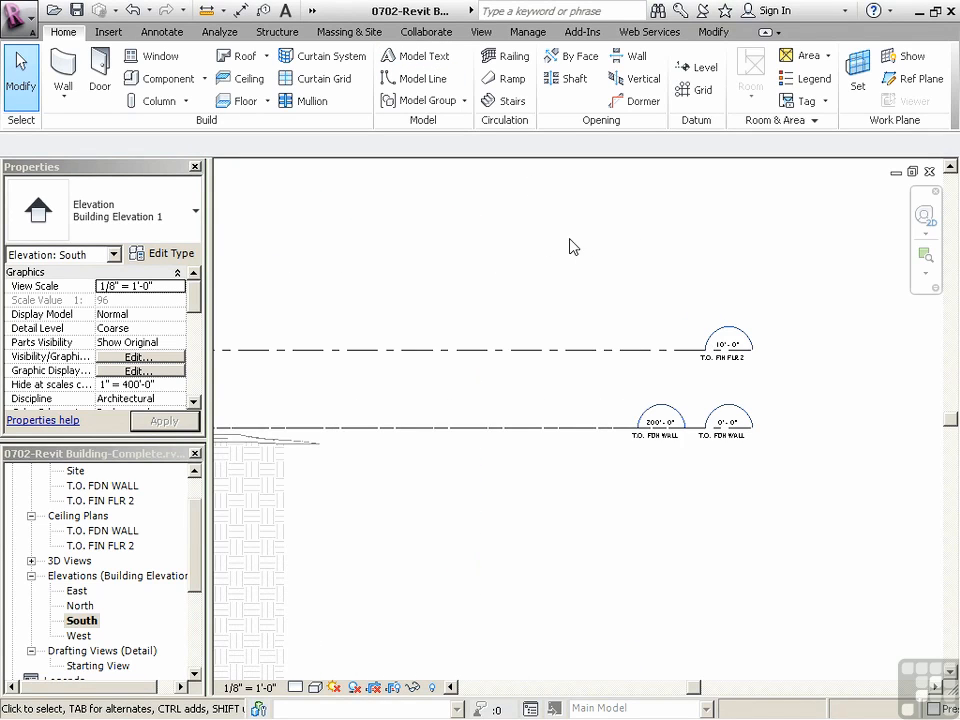
pyautogui.scroll(2, 780, 360)
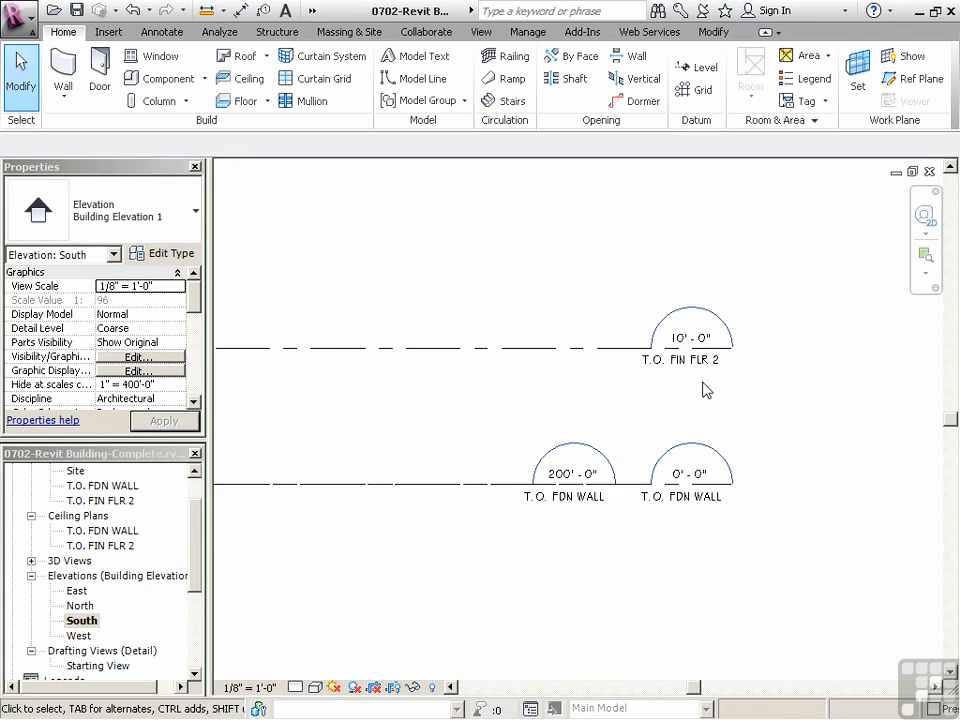
pyautogui.scroll(1, 709, 390)
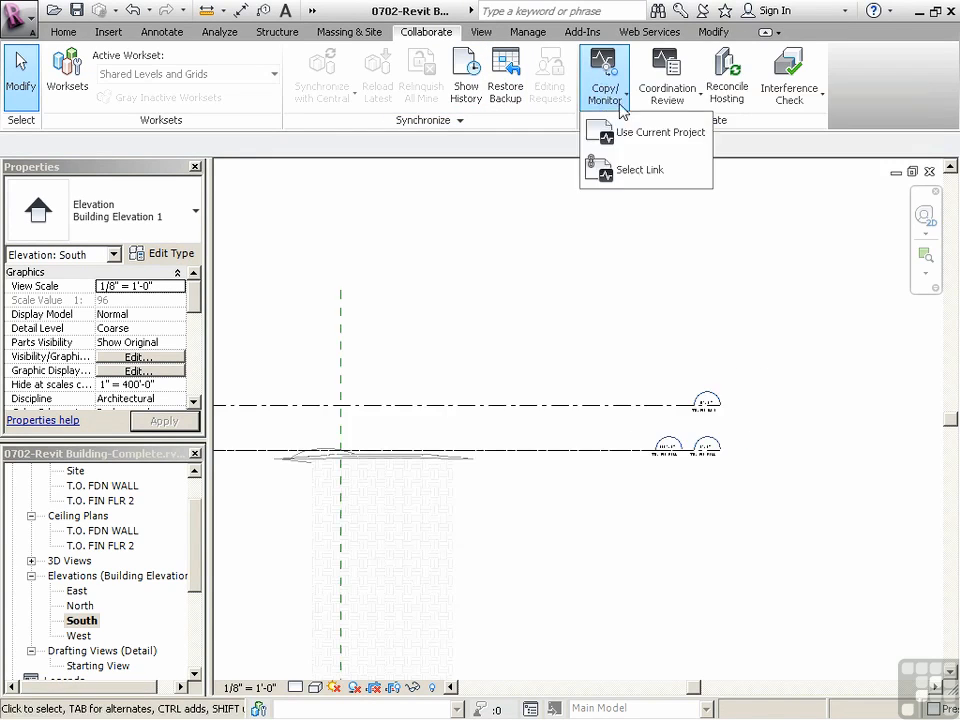
# - Copy and monitor the Sea Level datum from the linked site model into the building project
pyautogui.click(600, 168)
pyautogui.click(474, 468)
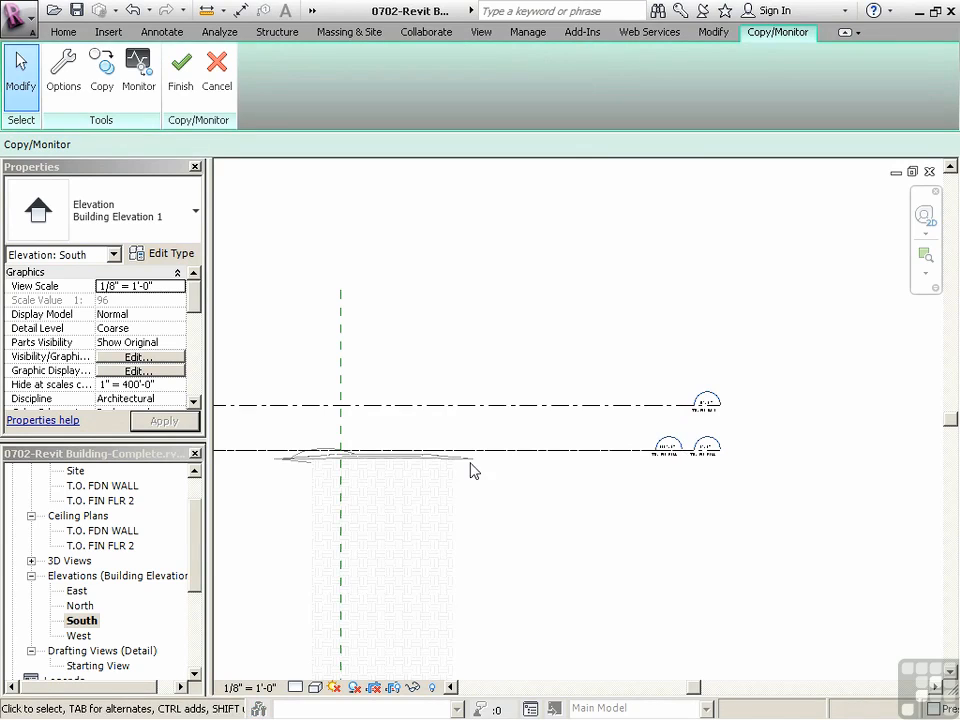
pyautogui.click(106, 88)
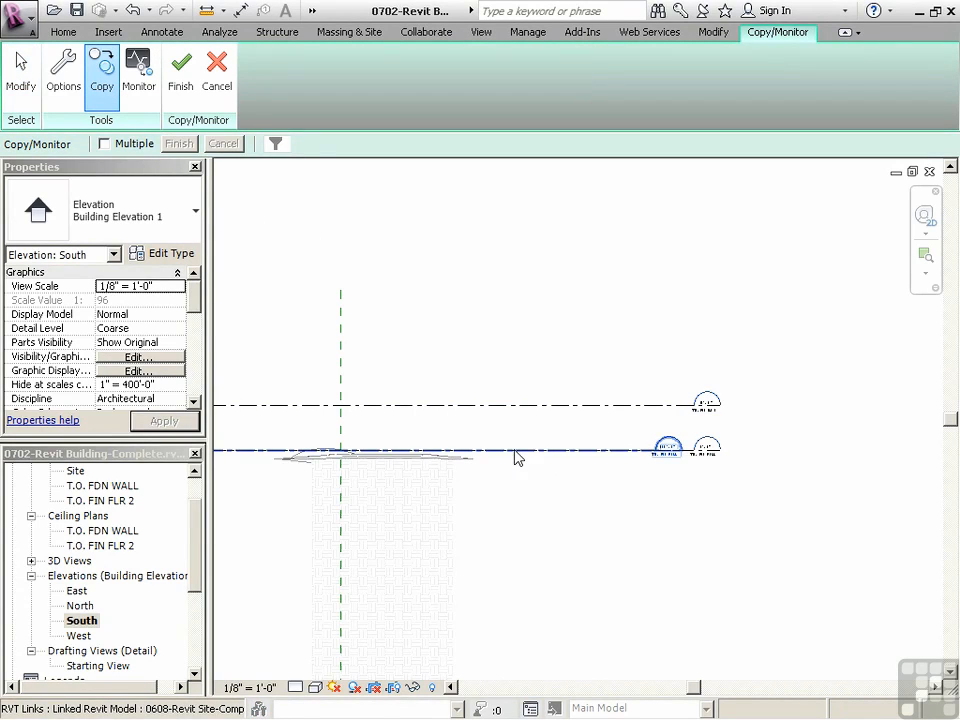
pyautogui.scroll(-4, 525, 210)
pyautogui.scroll(4, 540, 660)
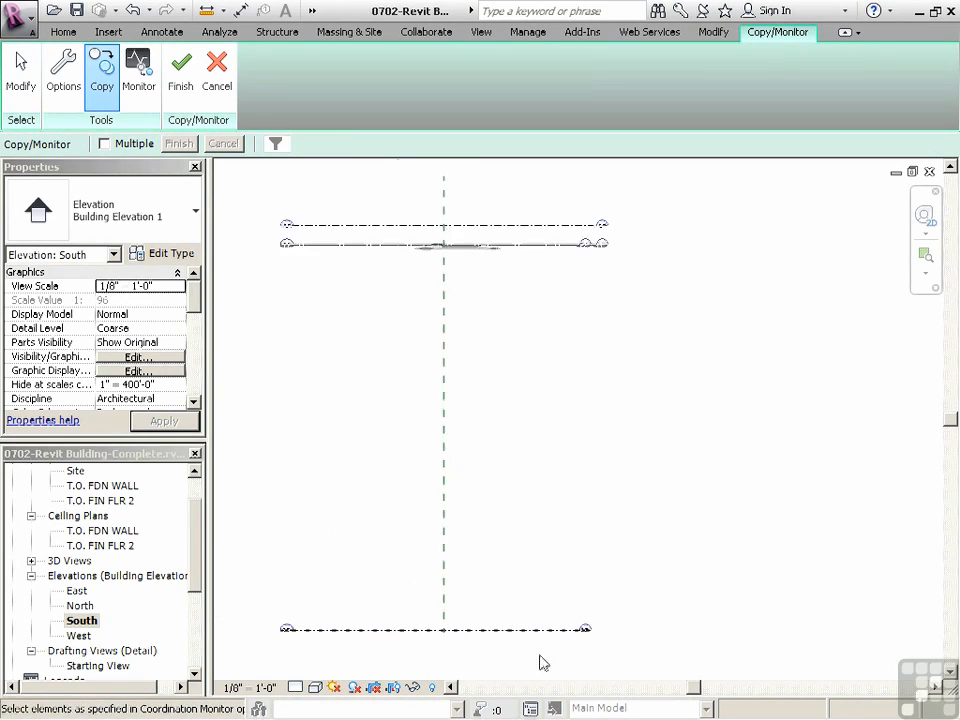
pyautogui.click(590, 612)
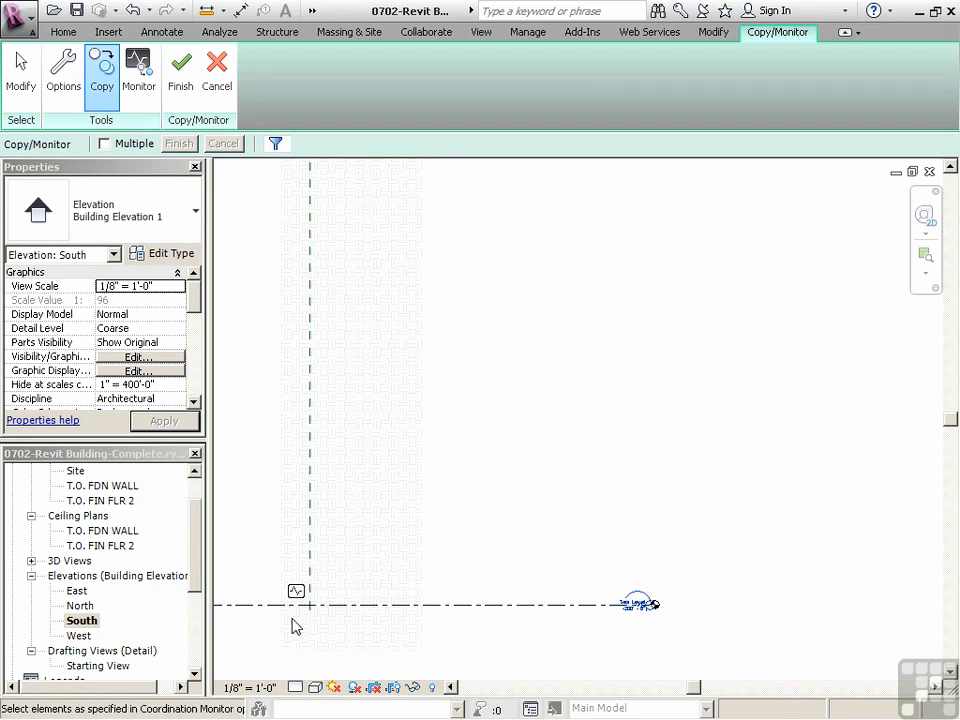
pyautogui.scroll(2, 293, 618)
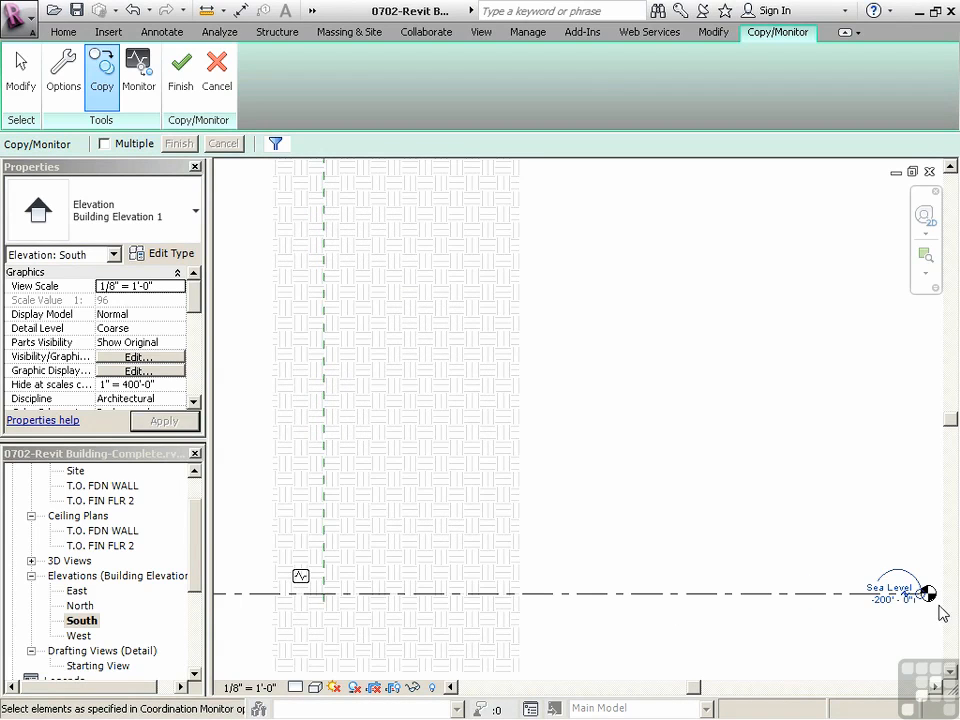
pyautogui.scroll(2, 928, 605)
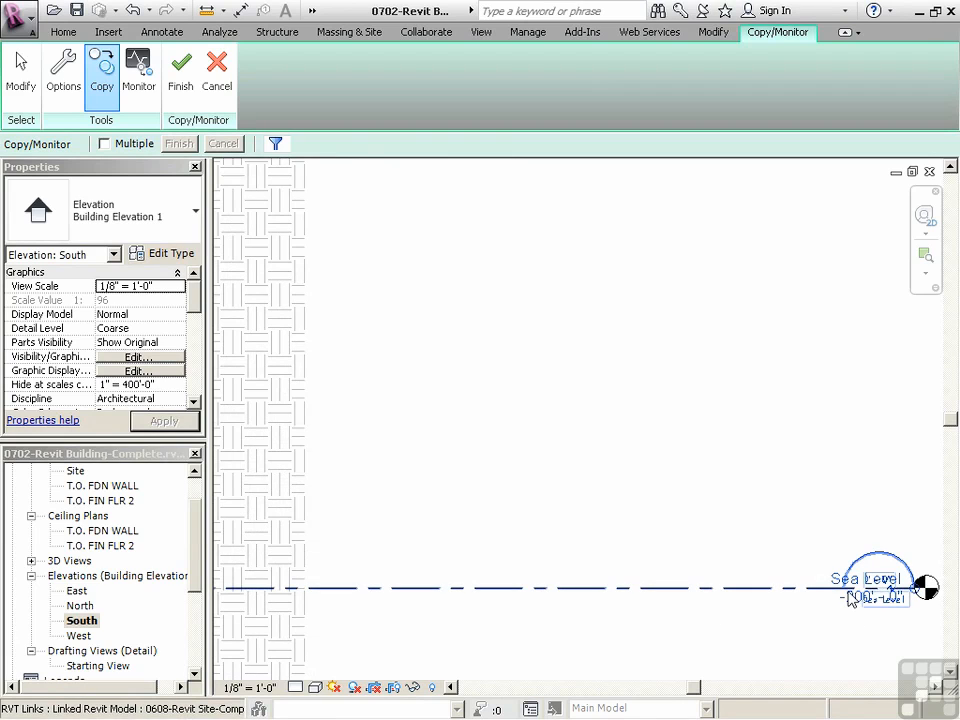
pyautogui.moveTo(878, 592); pyautogui.dragTo(645, 545, button='middle')
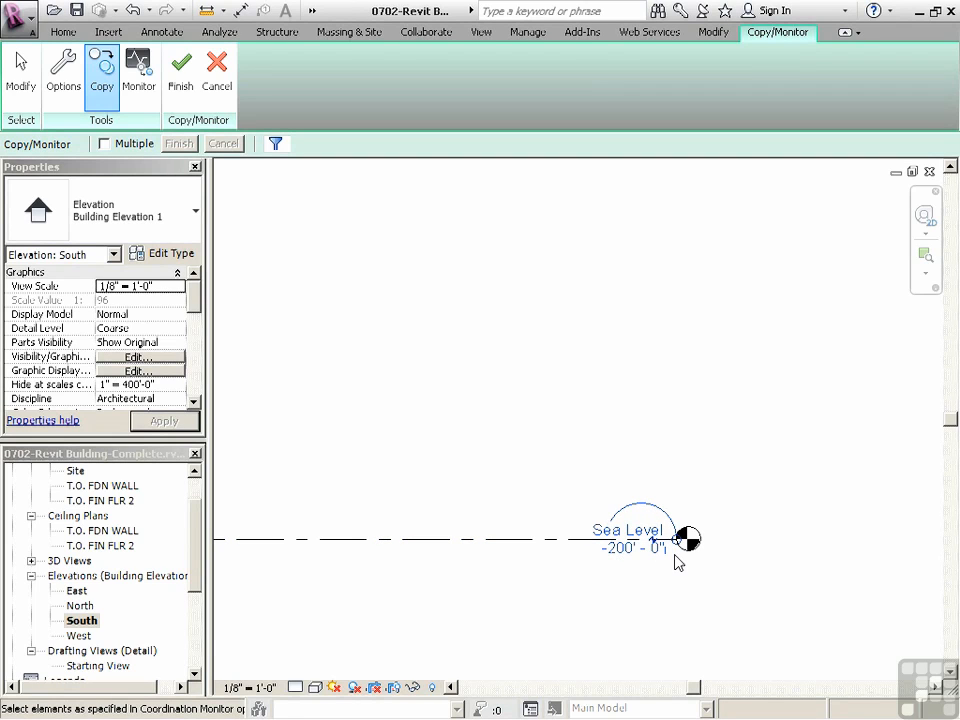
pyautogui.scroll(-3, 681, 600)
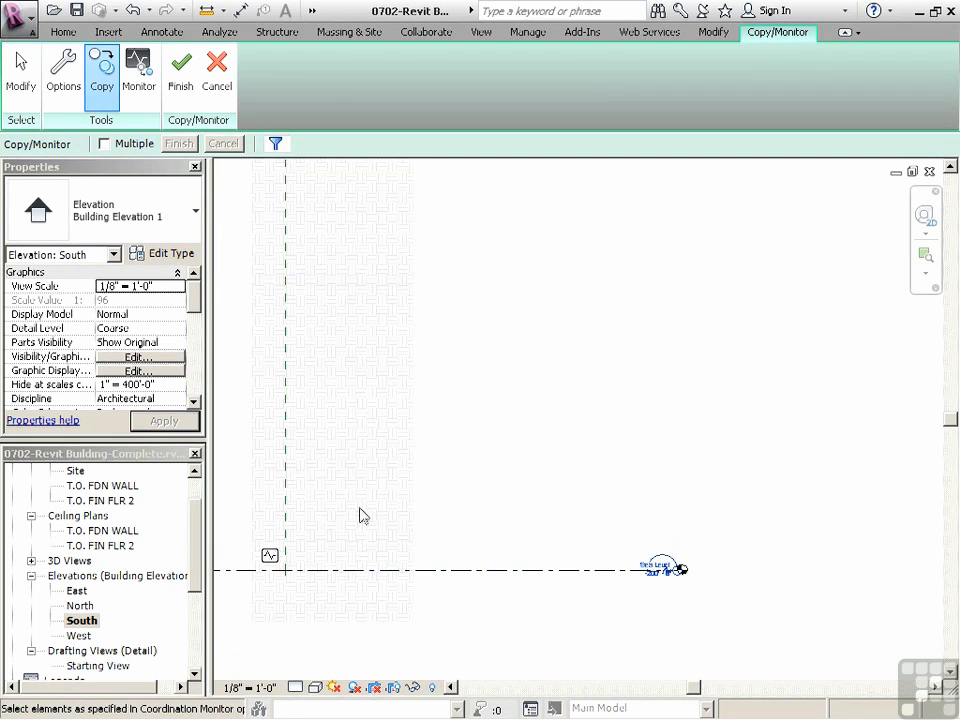
pyautogui.click(181, 80)
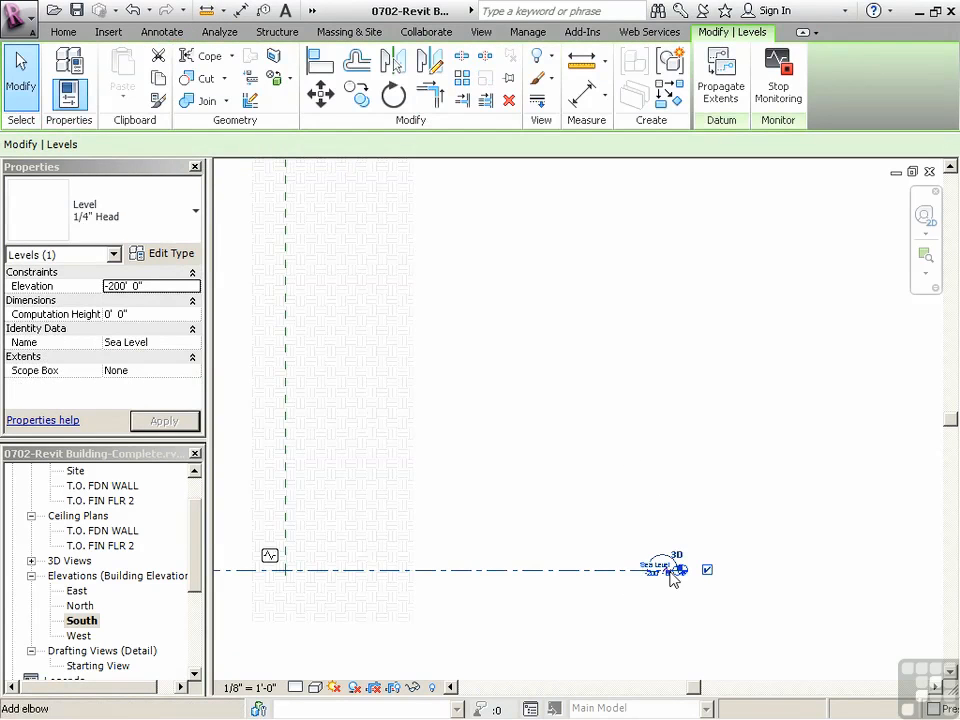
# - Extend the right end of the copied Sea Level line beyond the linked model's level head
pyautogui.moveTo(681, 576); pyautogui.dragTo(797, 569)
pyautogui.click(784, 602)
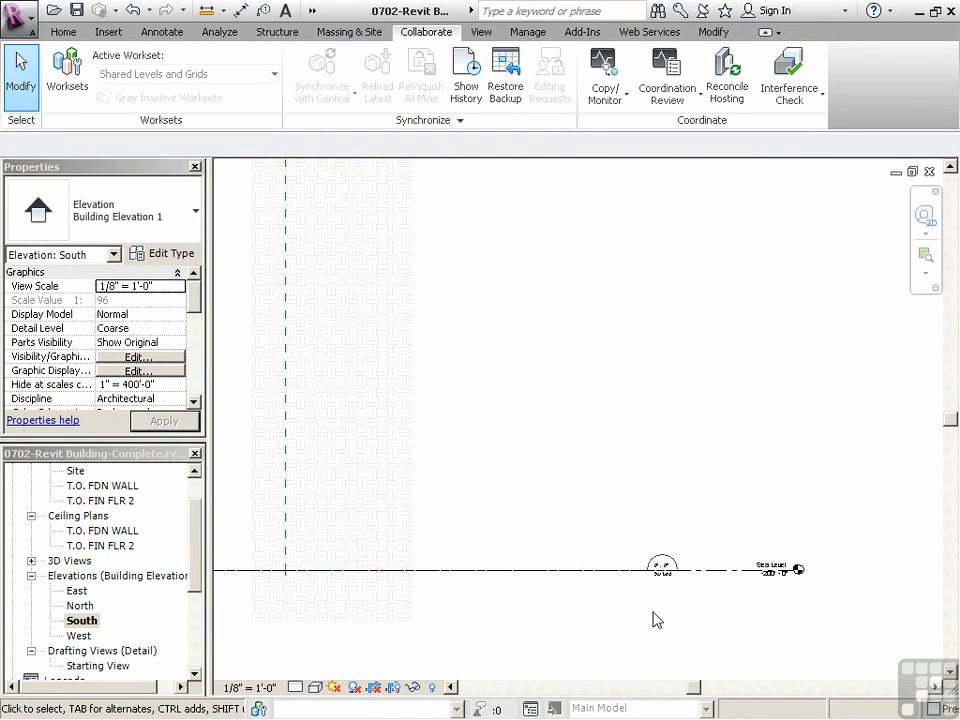
pyautogui.click(803, 574)
pyautogui.click(643, 503)
pyautogui.click(615, 97)
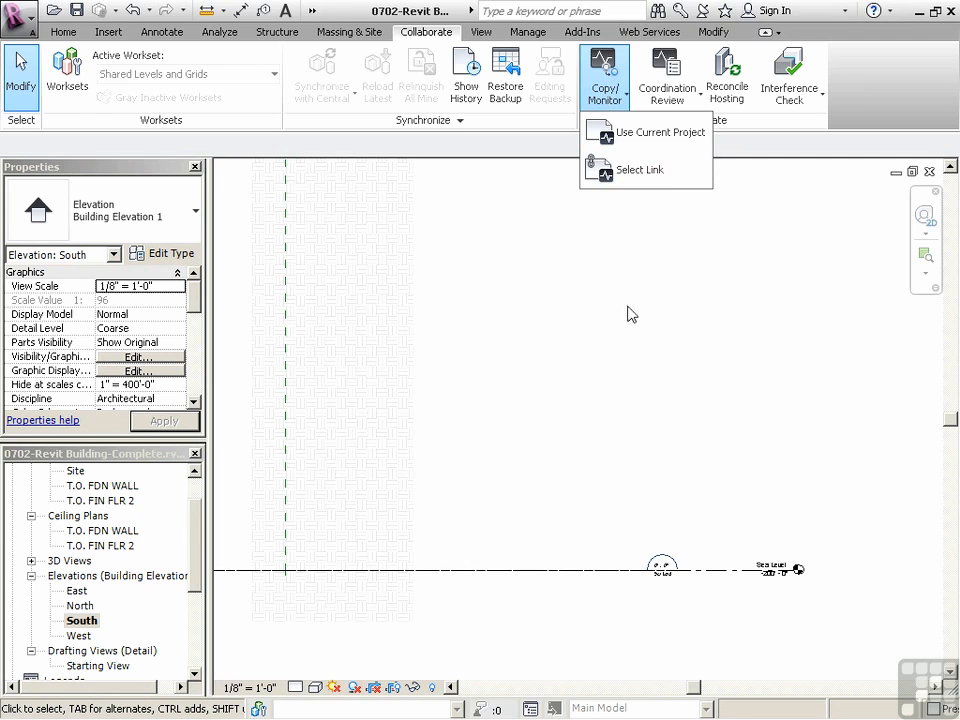
pyautogui.click(488, 274)
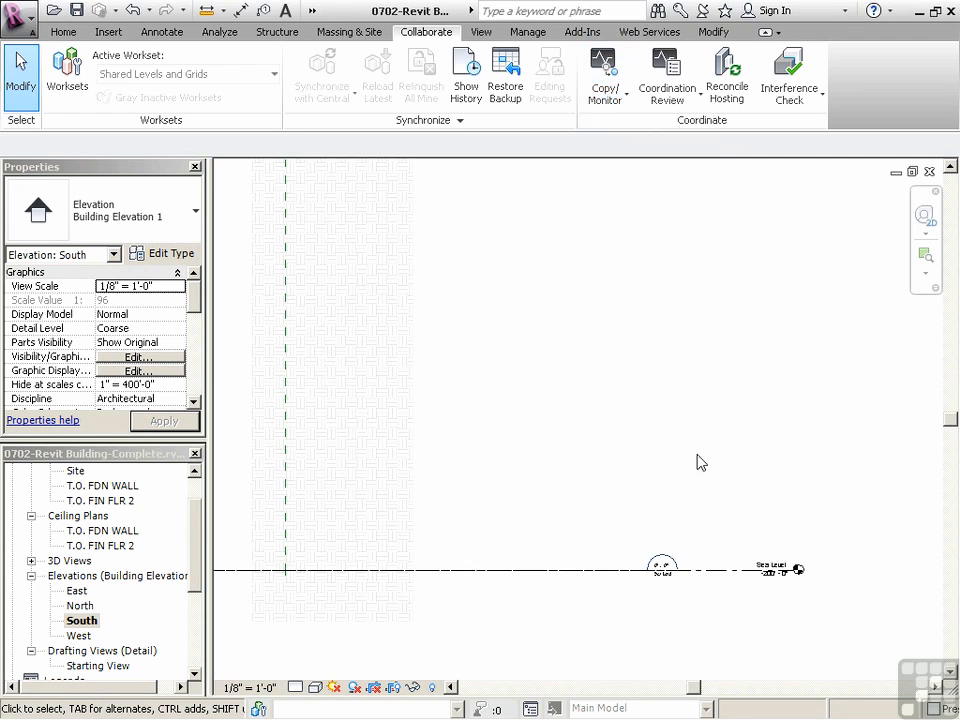
# - Delete the copied Sea Level from the building project and dismiss the coordination warning
pyautogui.click(721, 570)
pyautogui.press('Delete')
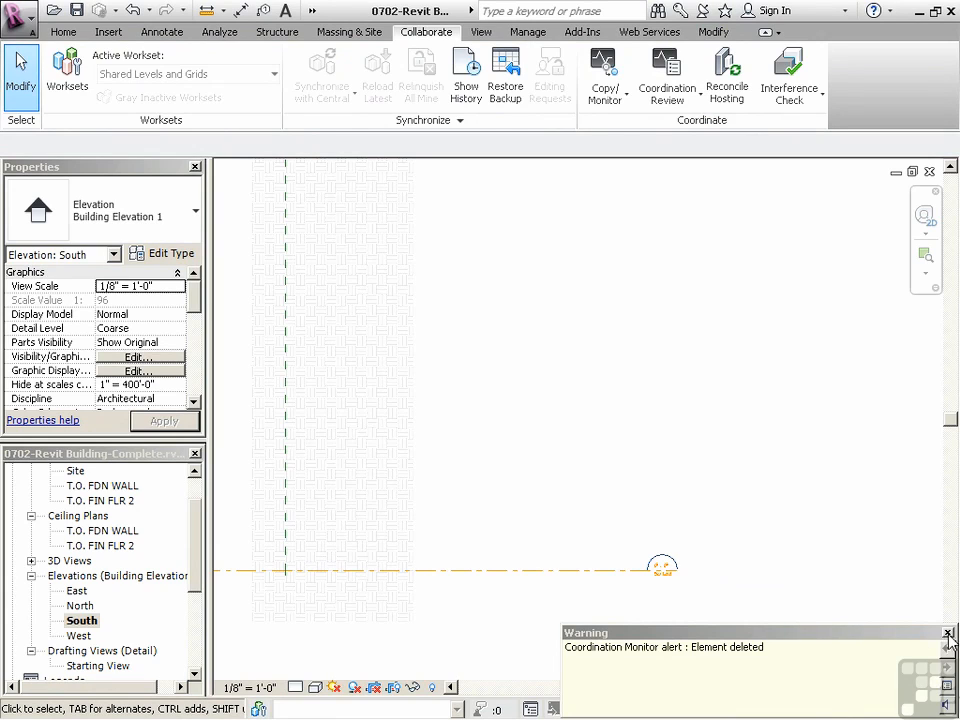
pyautogui.click(947, 632)
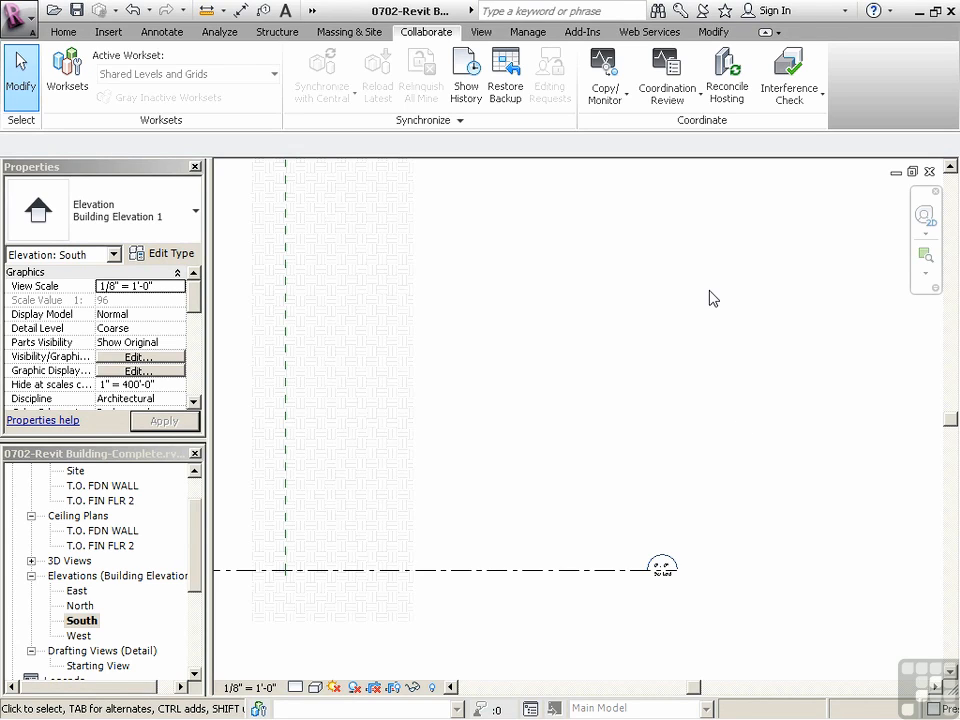
# - Save the building project and close its South elevation window
pyautogui.click(482, 36)
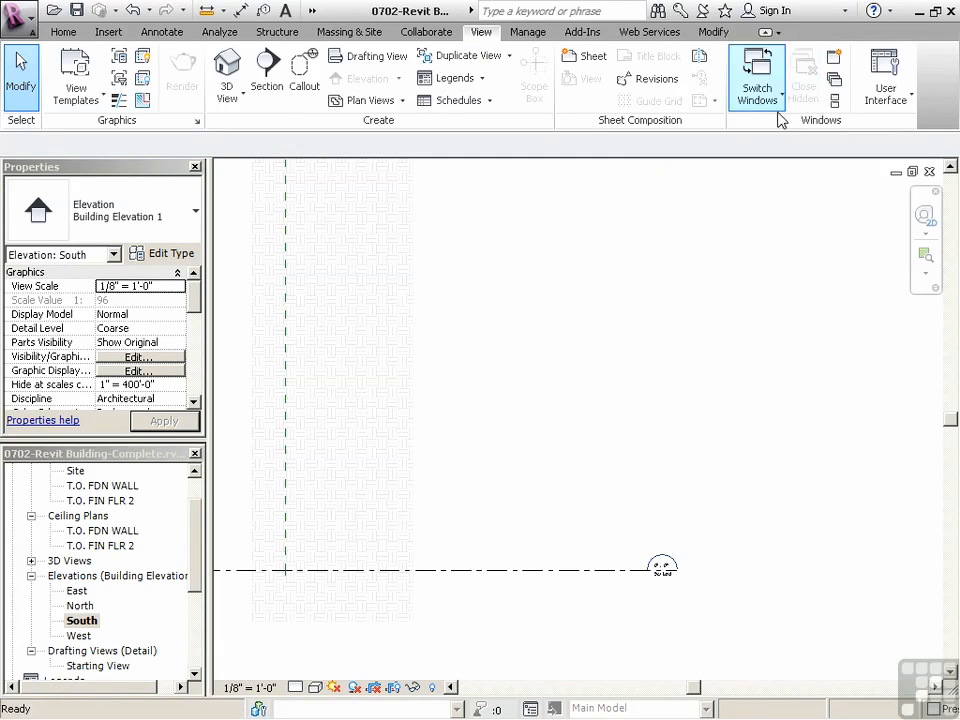
pyautogui.click(74, 10)
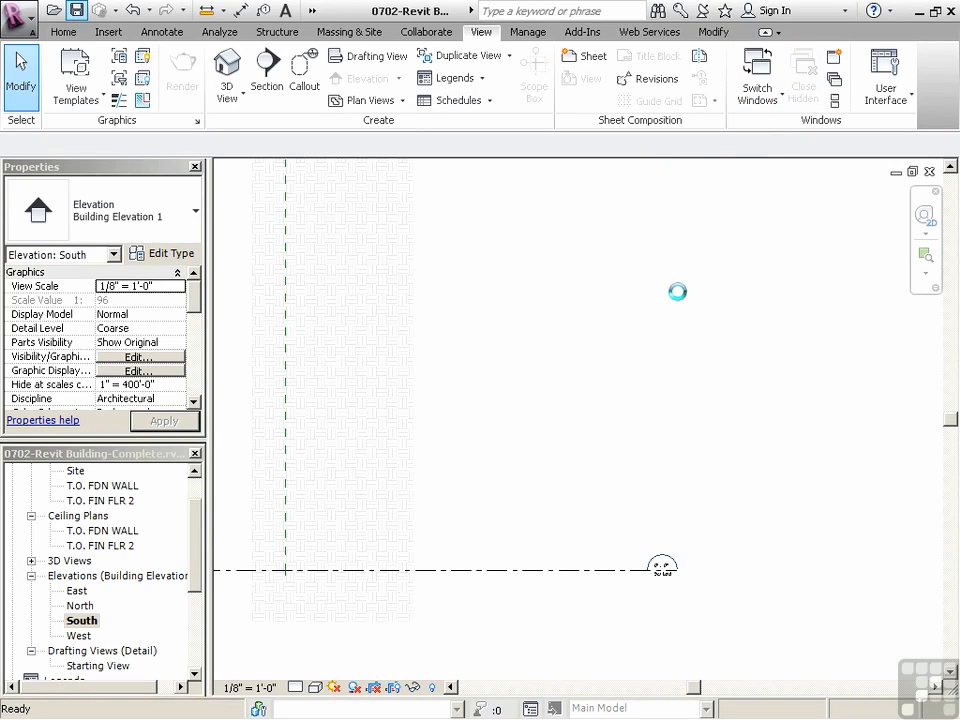
pyautogui.click(929, 171)
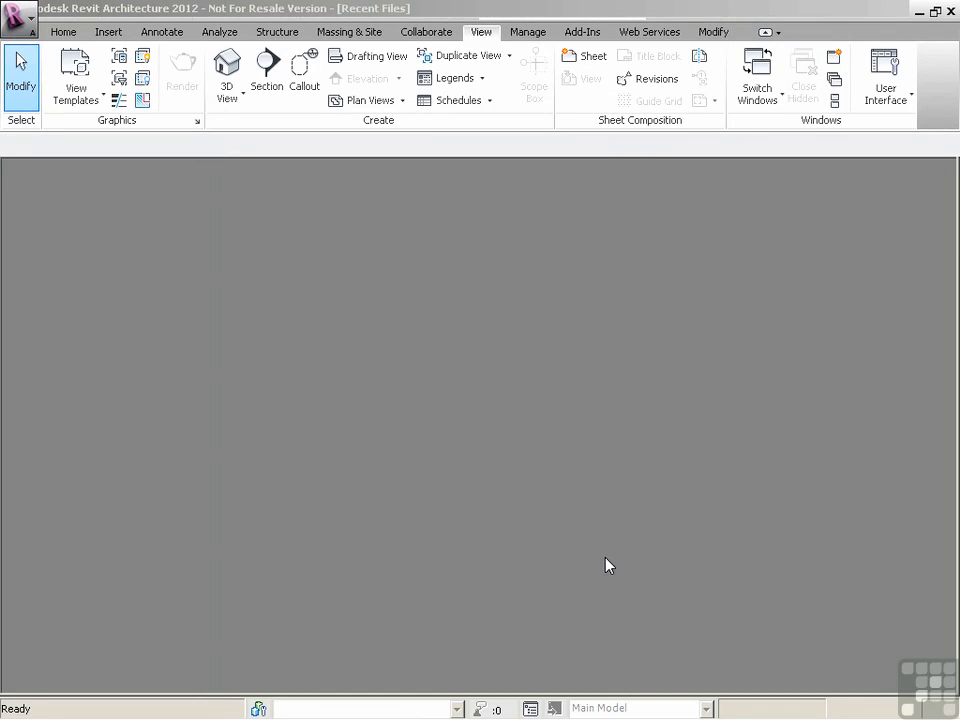